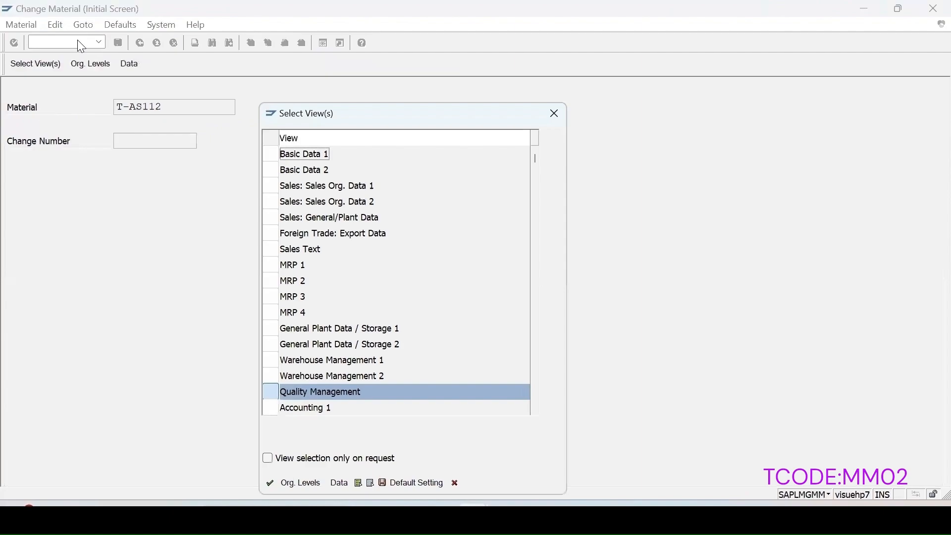
Open the Quality Management view of material T-AS112 for plant 1000 and bring up its inspection setup data
key("Return")
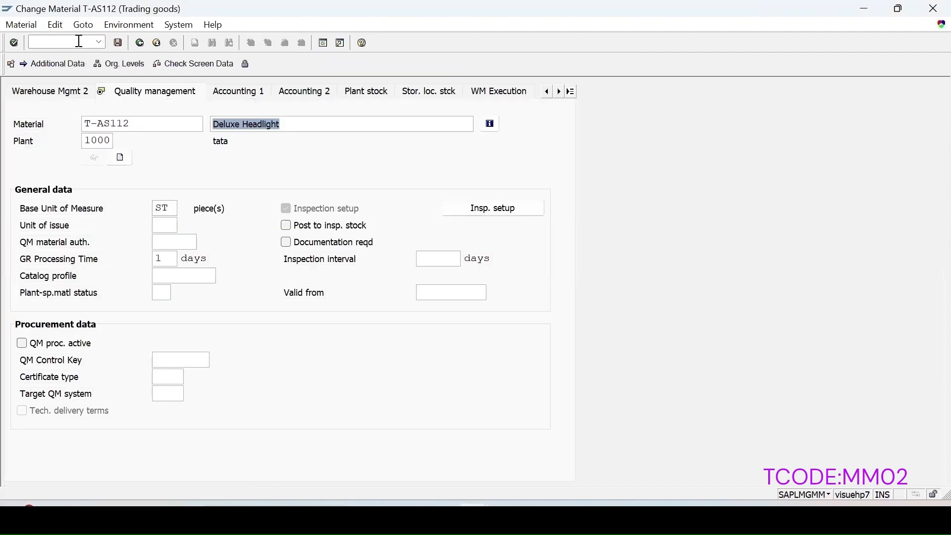
left_click(479, 208)
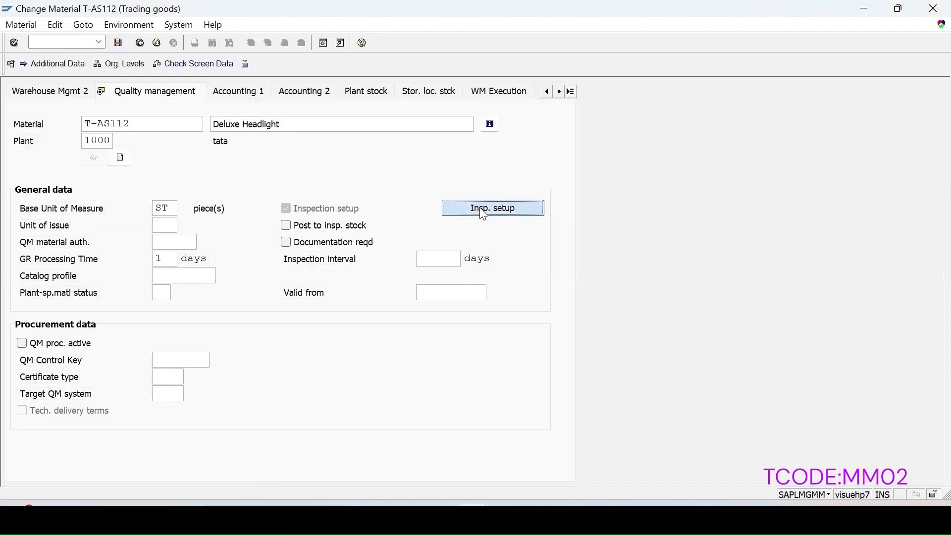
left_click(63, 464)
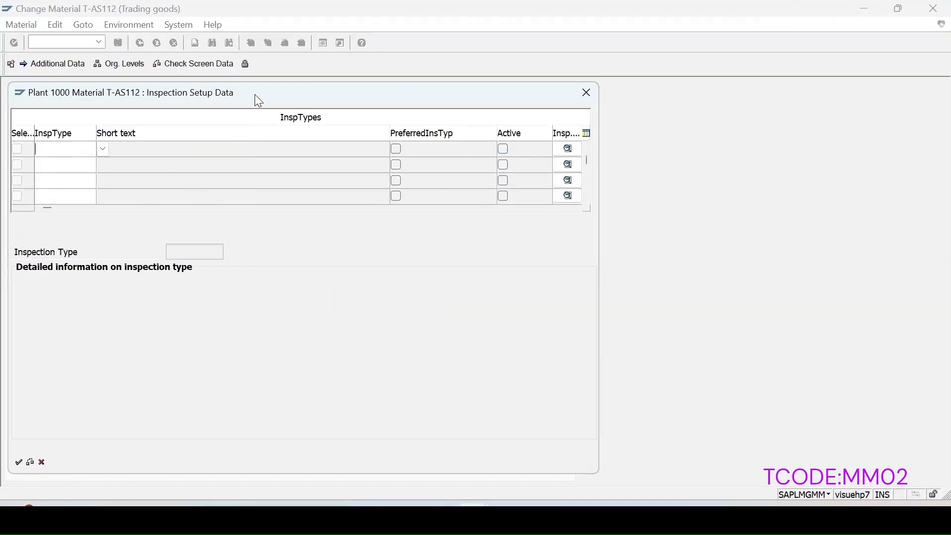
Add inspection type 06 (Inspection for Returns from Customer) to the inspection setup, mark it active and load its detailed information
left_click_drag(259, 101, 499, 112)
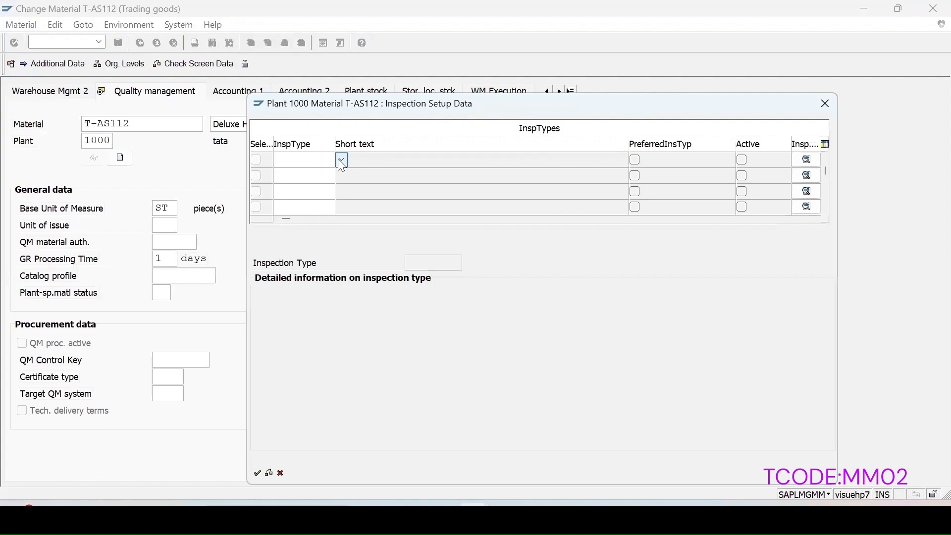
left_click(341, 162)
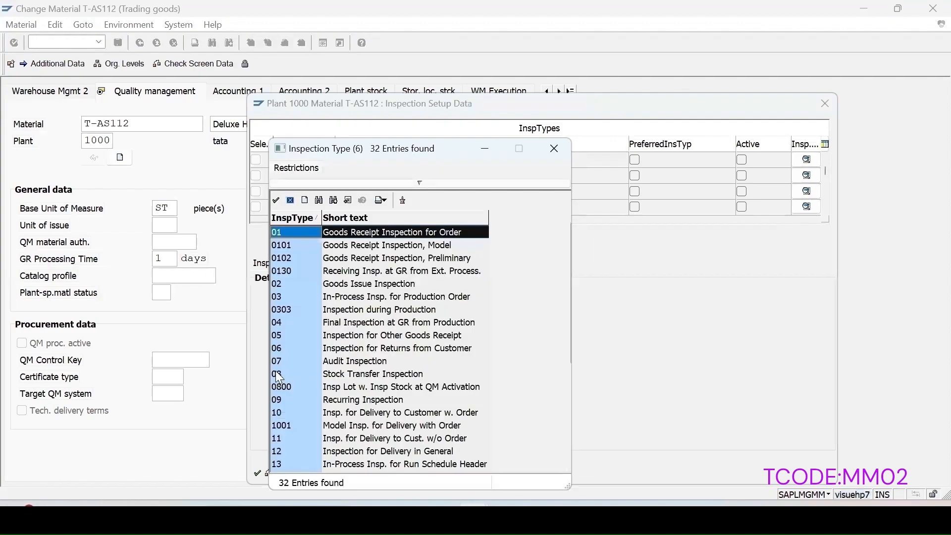
left_click(288, 349)
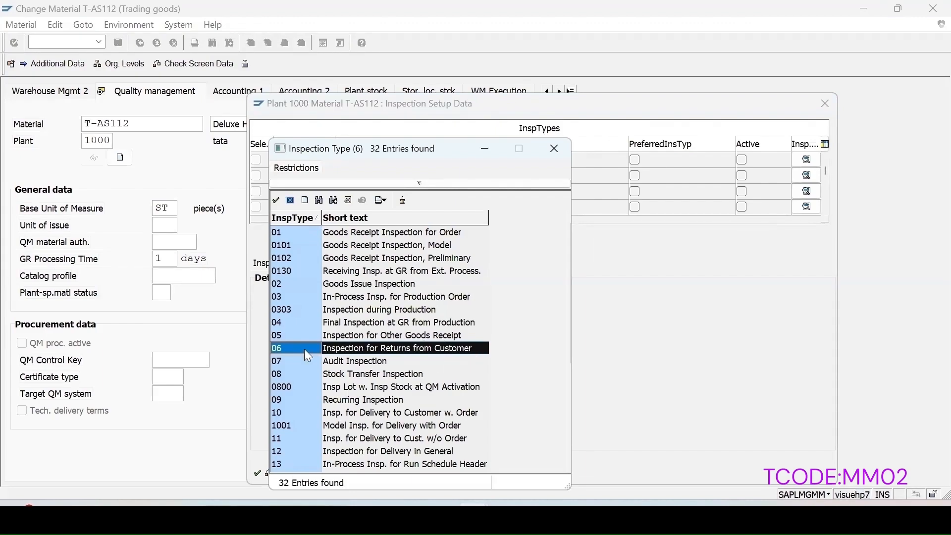
double_click(279, 349)
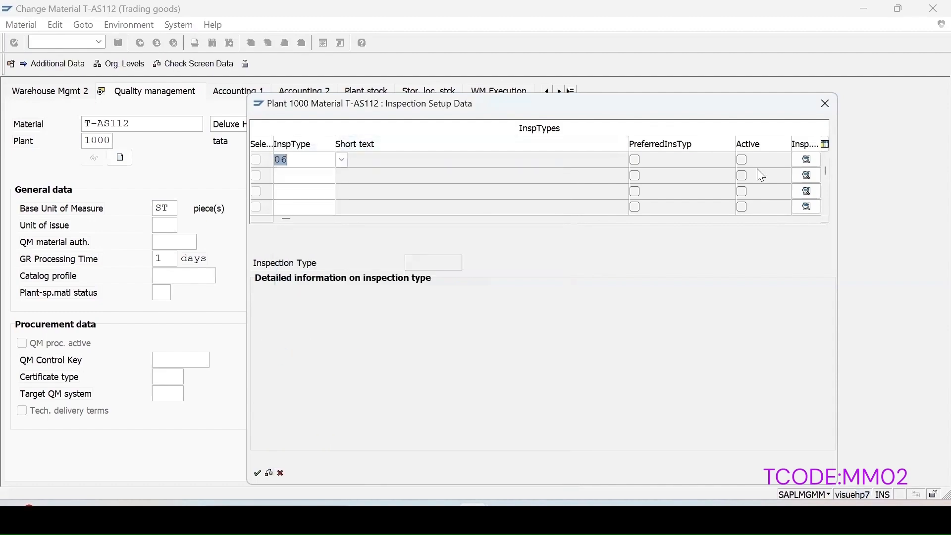
left_click(742, 160)
left_click(807, 159)
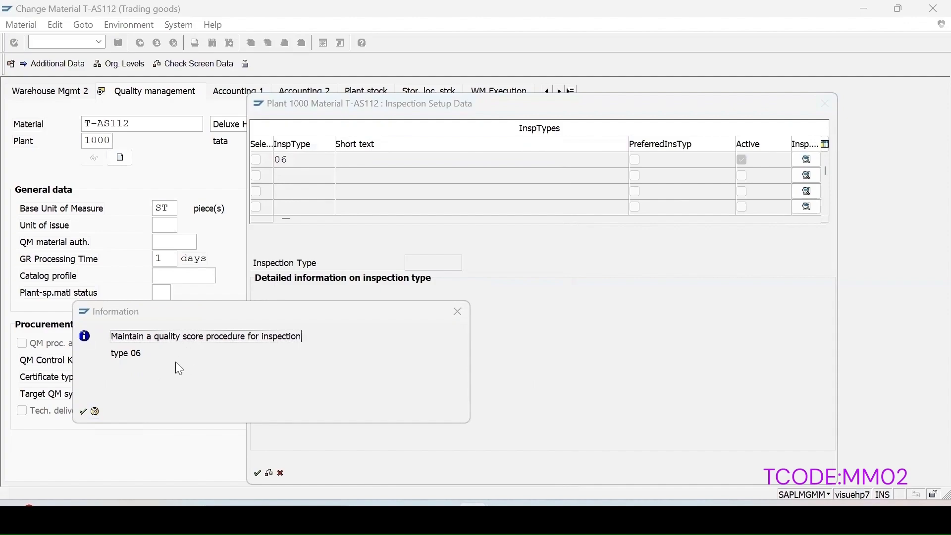
left_click(83, 411)
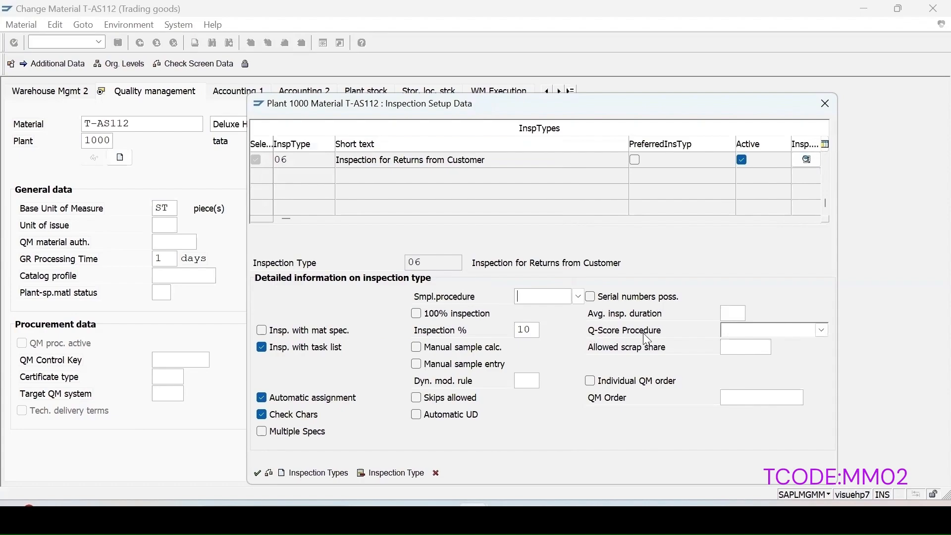
Set the Q-Score Procedure to "Q-score from usage decision code", accept the inspection setup and save the material
left_click(801, 335)
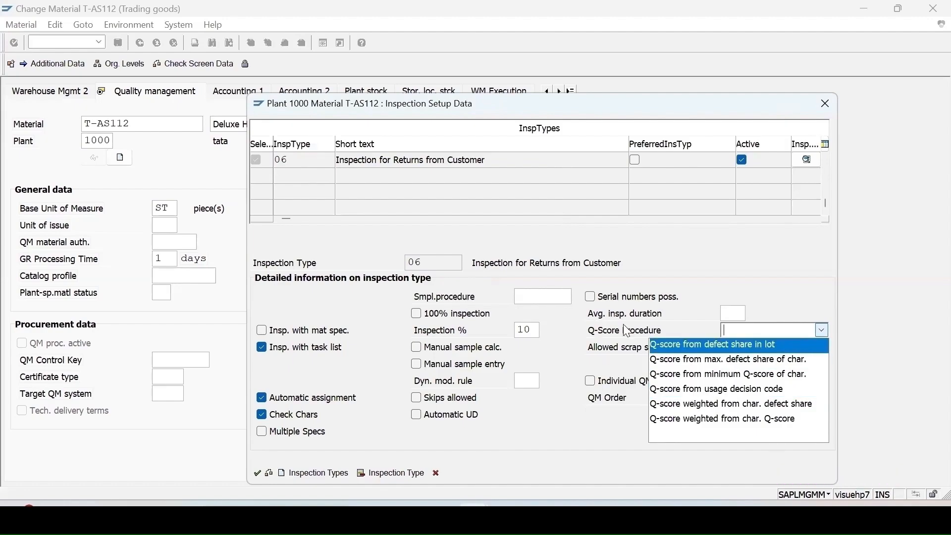
left_click(729, 389)
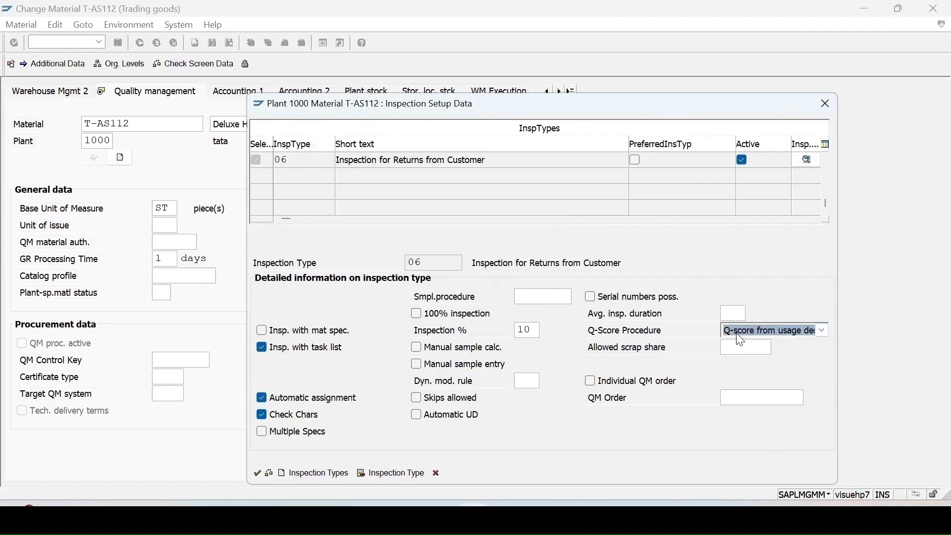
left_click(749, 337)
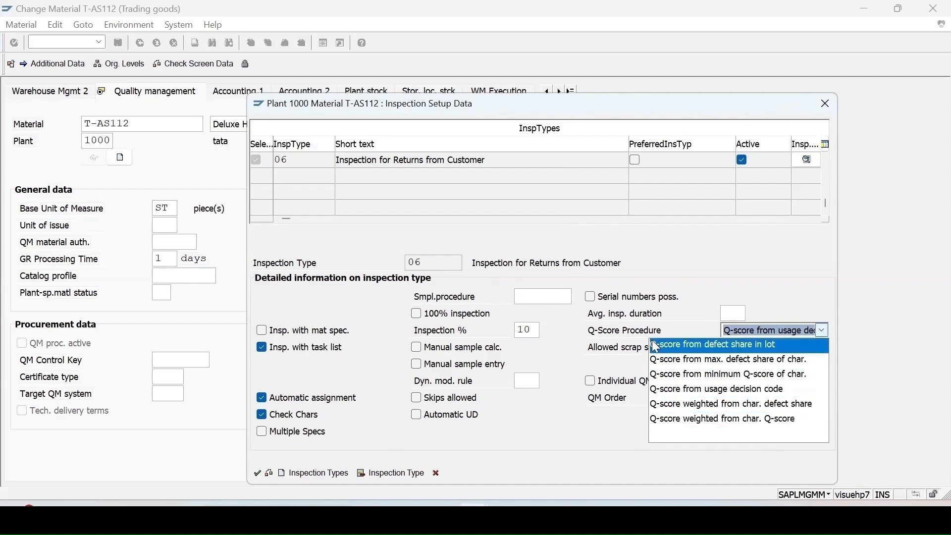
left_click(734, 390)
left_click(258, 475)
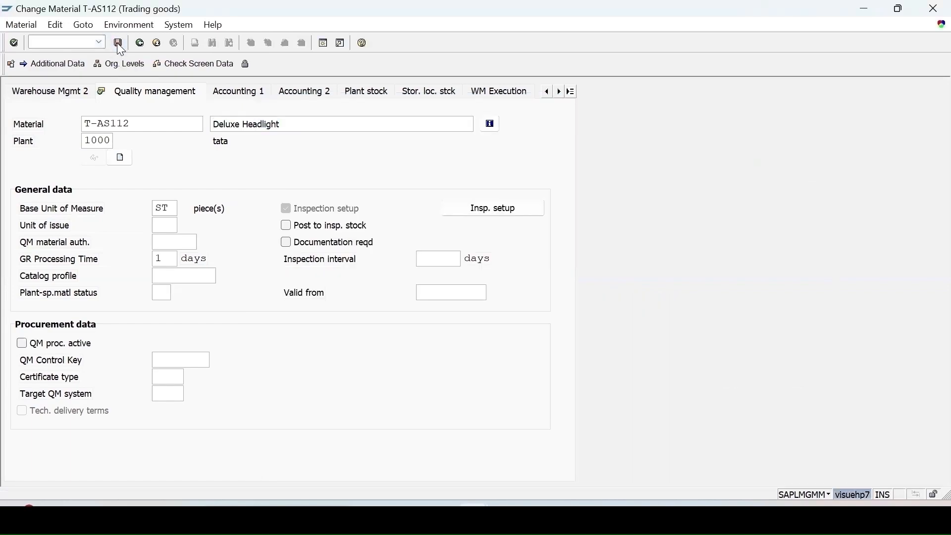
left_click(118, 44)
Go to transaction VA01 for creating a sales order, replacing the current transaction
left_click(62, 41)
type("/nva01")
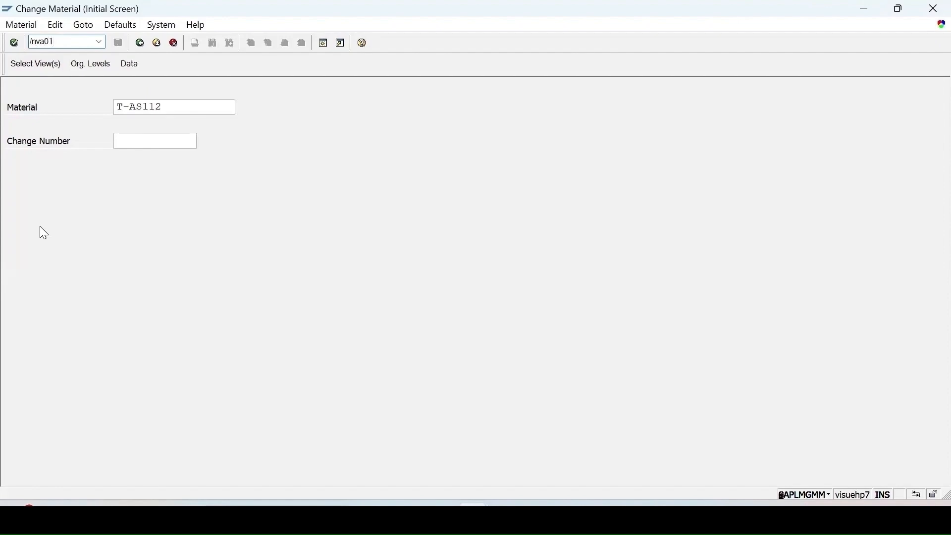
key("Return")
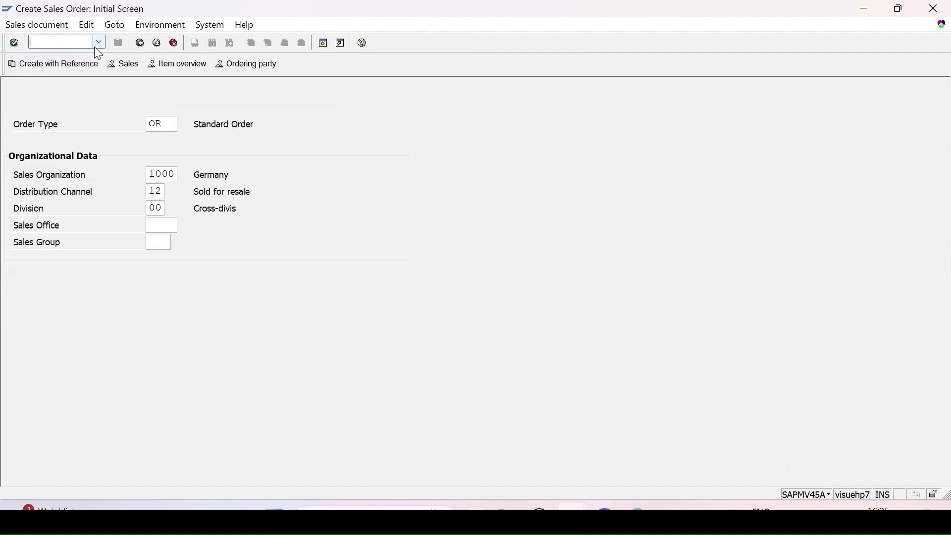
Choose RE (Returns) as the order type from the list of sales document types
left_click(831, 494)
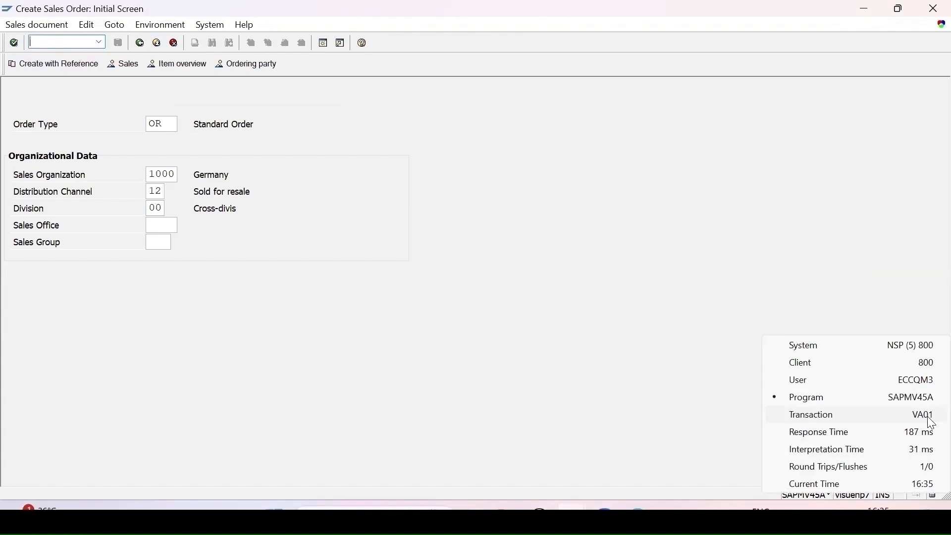
left_click(169, 127)
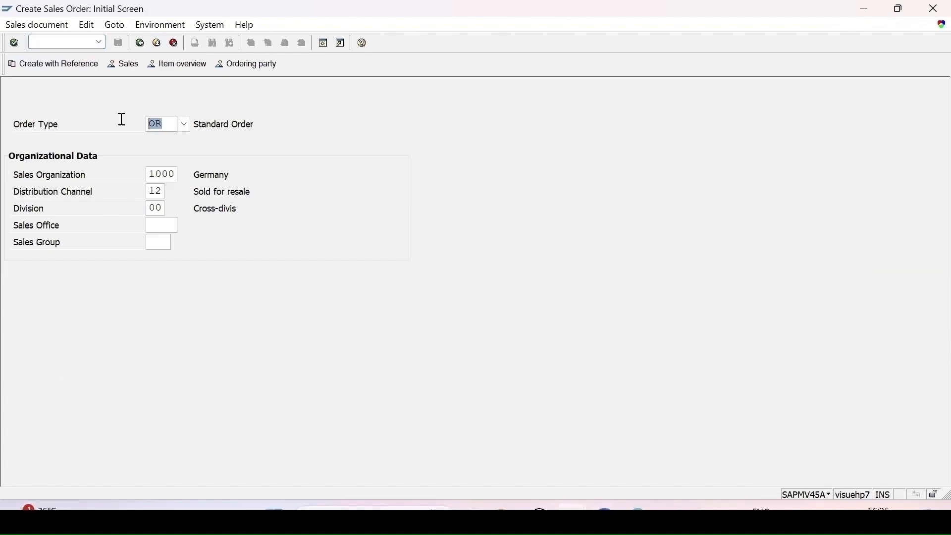
left_click(183, 127)
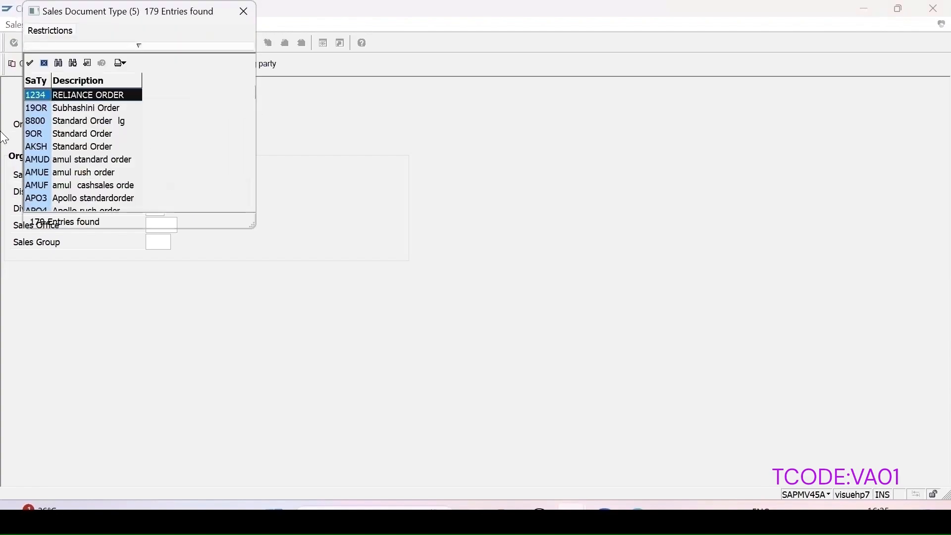
scroll(117, 142, "down", 20)
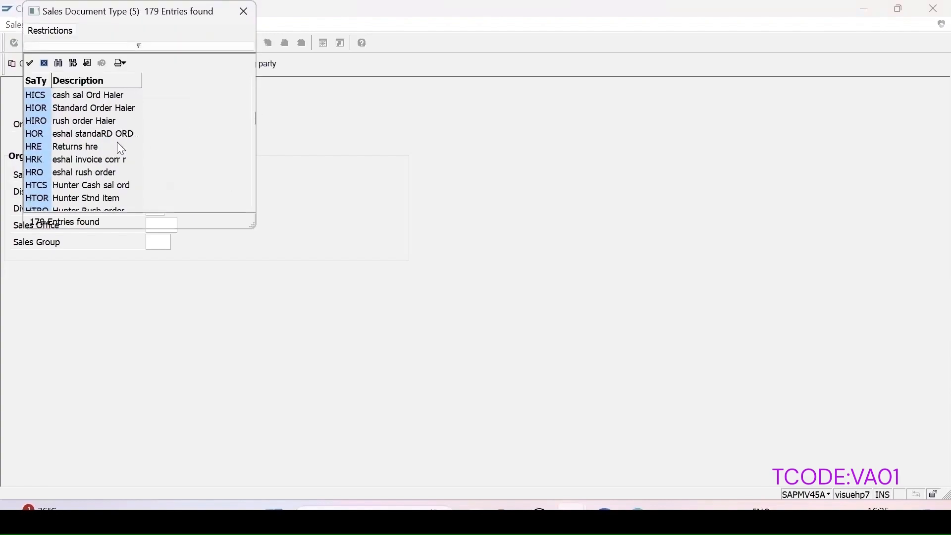
scroll(119, 143, "down", 20)
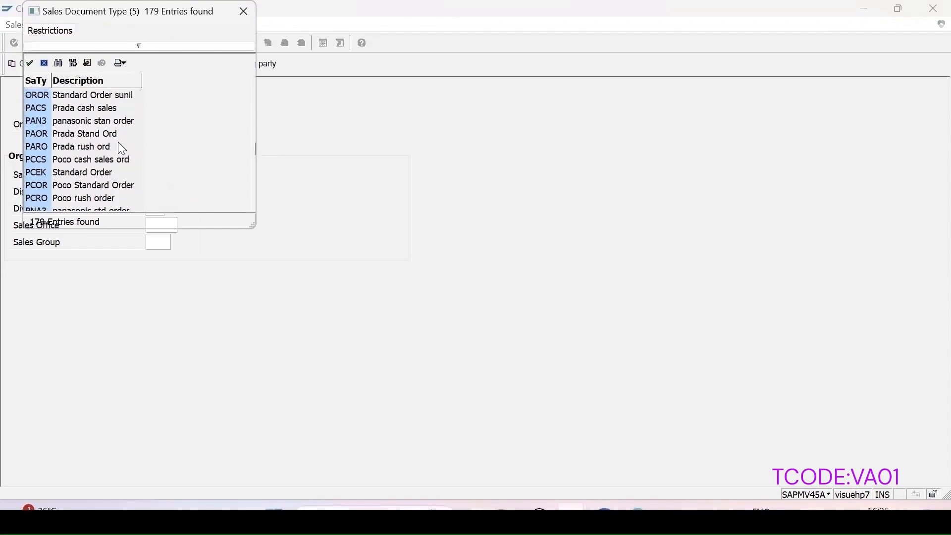
scroll(119, 143, "down", 10)
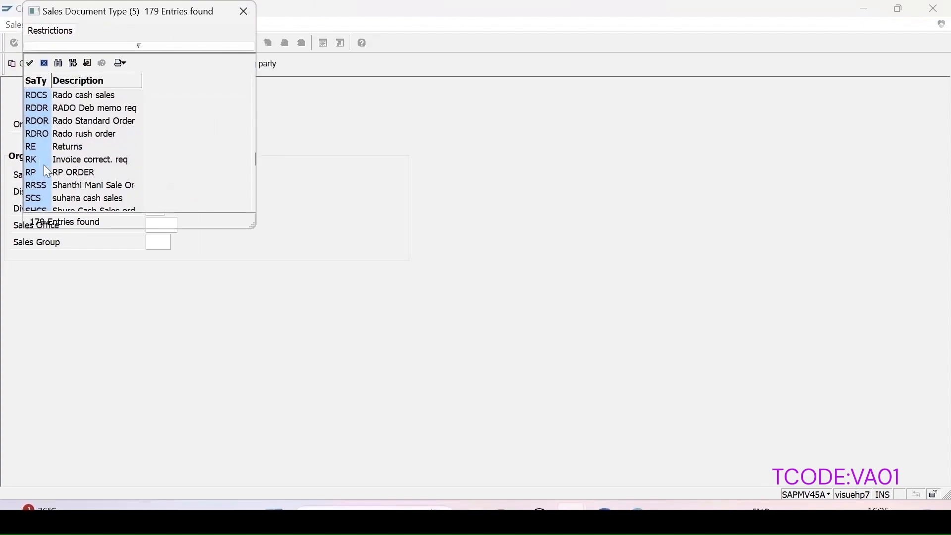
double_click(64, 146)
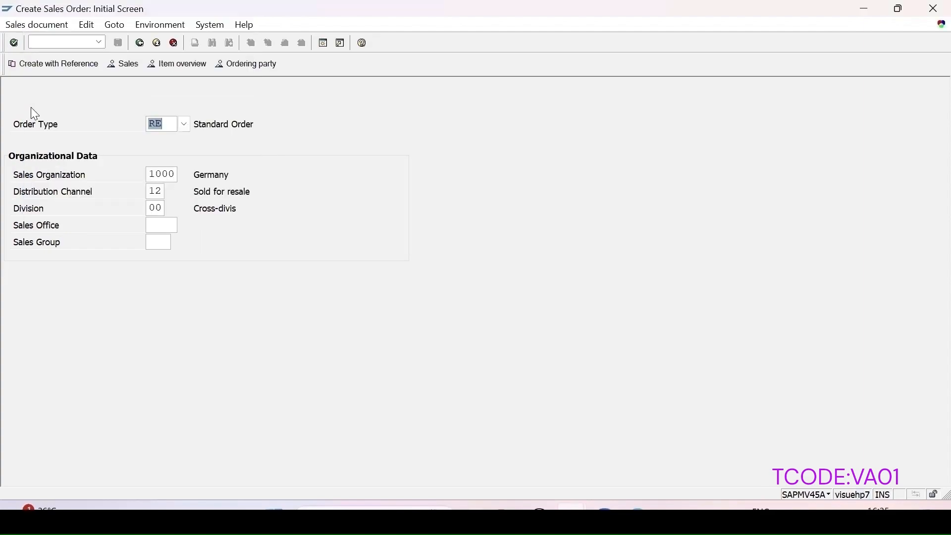
Start creating the returns order with reference to an order and open the search help for the order number
left_click(47, 64)
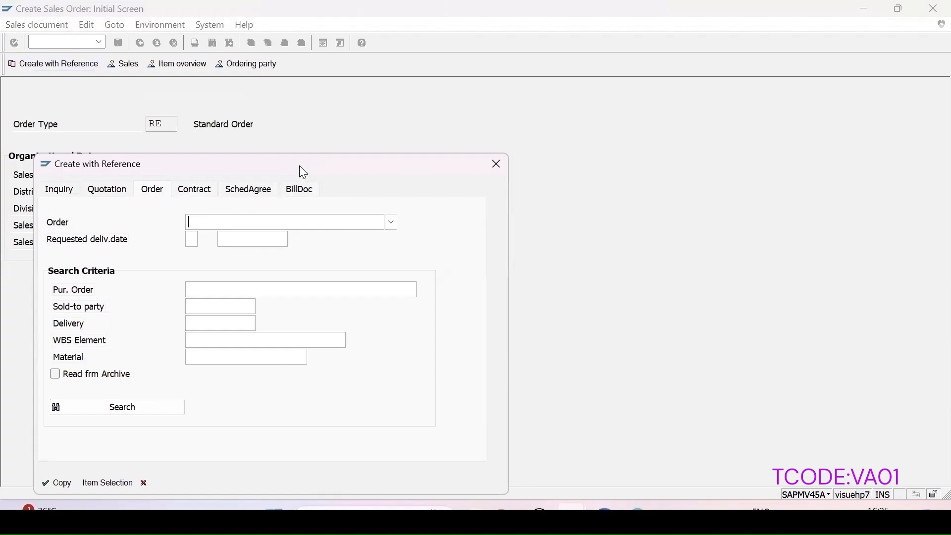
left_click_drag(303, 172, 544, 116)
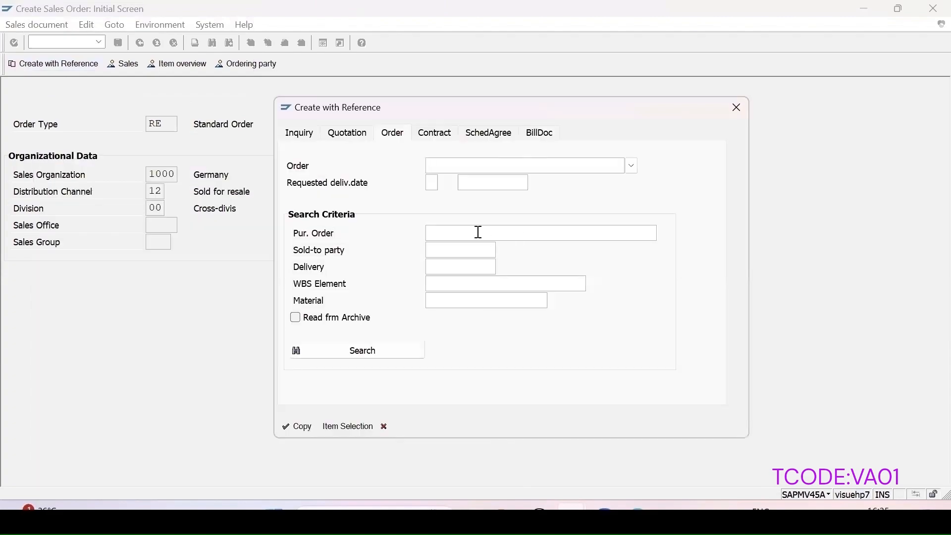
left_click(636, 168)
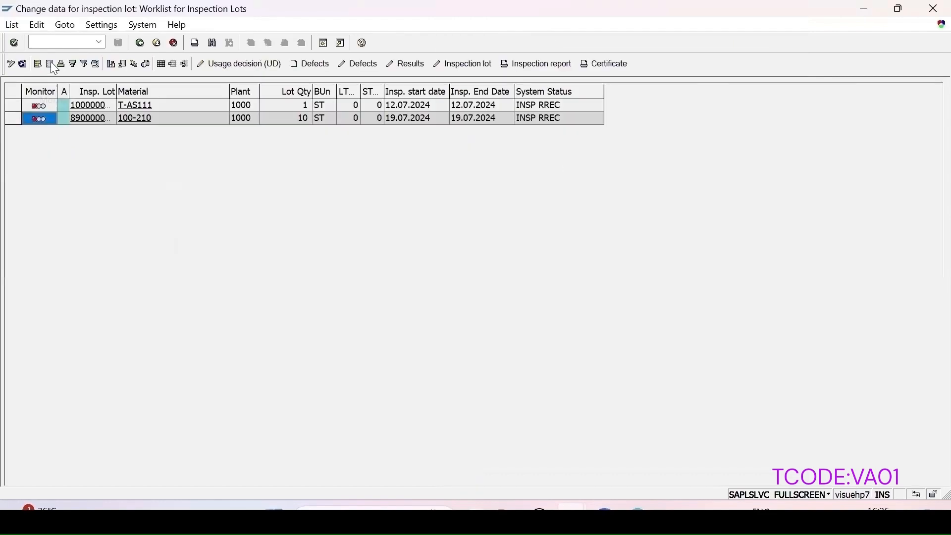
In the inspection lot worklist session, return to the lot selection and list all inspection lots for plant 1000
left_click(141, 44)
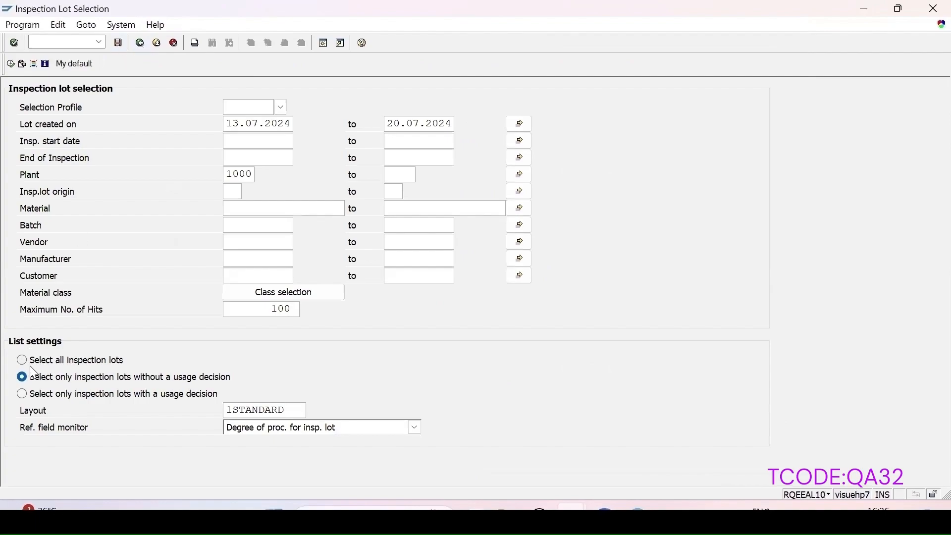
left_click(48, 365)
left_click(10, 64)
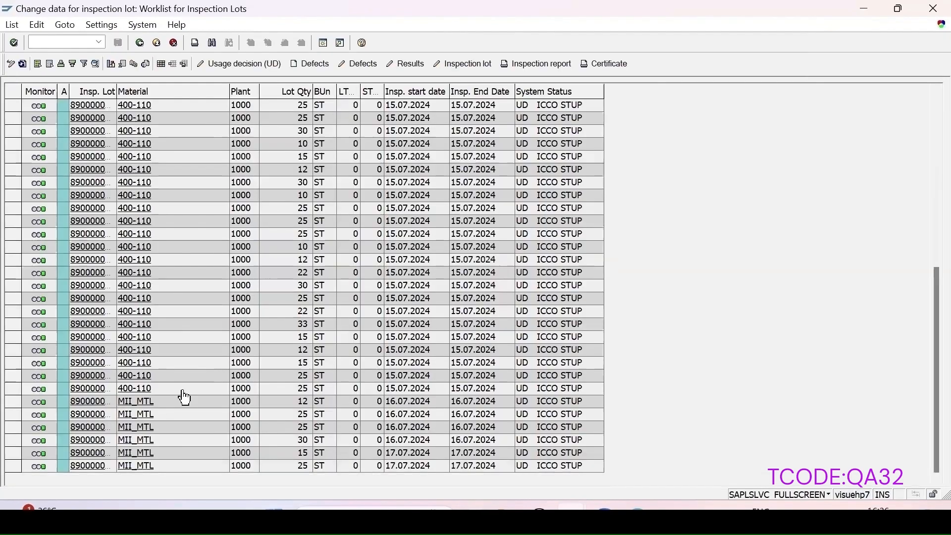
Switch the T-AS112 lot with quantity 1 and start date 06.08.2024 to display mode and open its inspection lot record
scroll(183, 396, "up", 10)
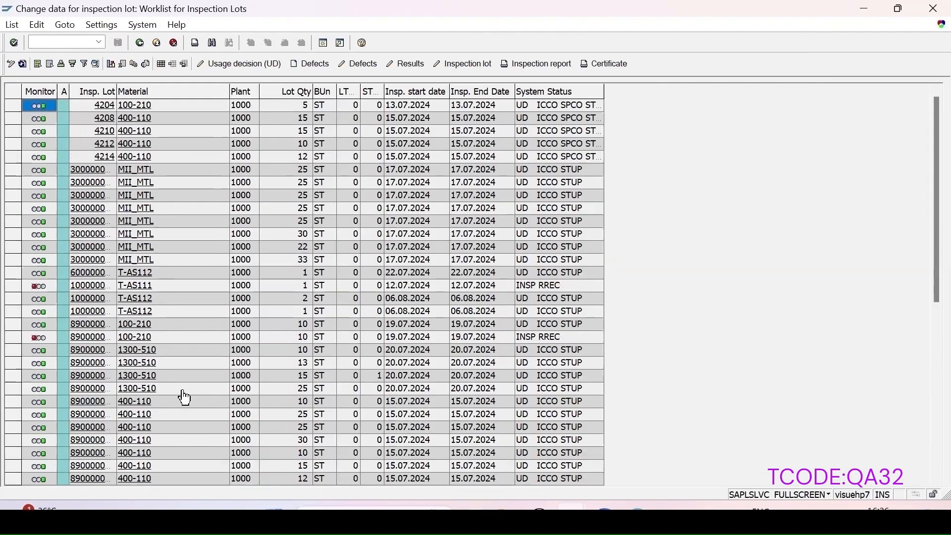
left_click(14, 313)
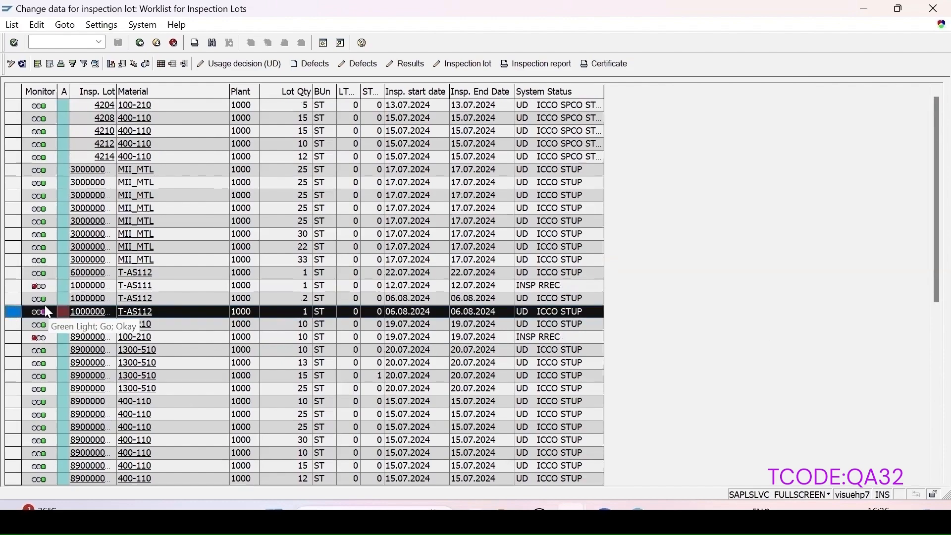
left_click(11, 63)
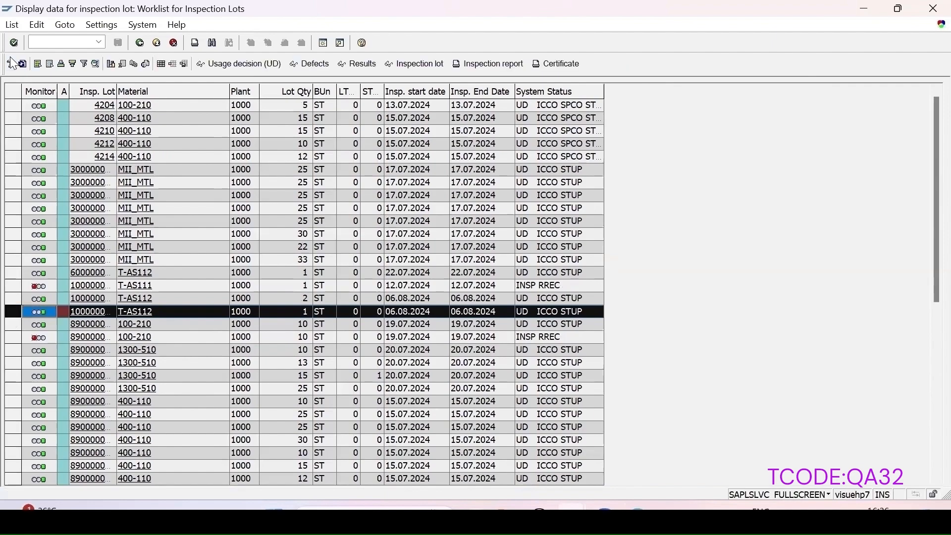
left_click(395, 70)
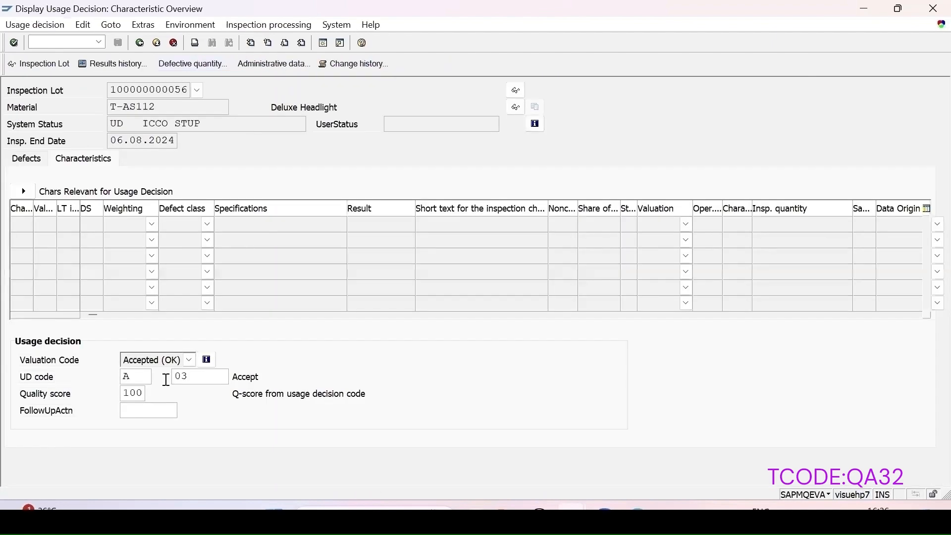
left_click(20, 66)
Go back to the T-AS112 inspection lot and copy the sales order number from its lot origin data
left_click(241, 198)
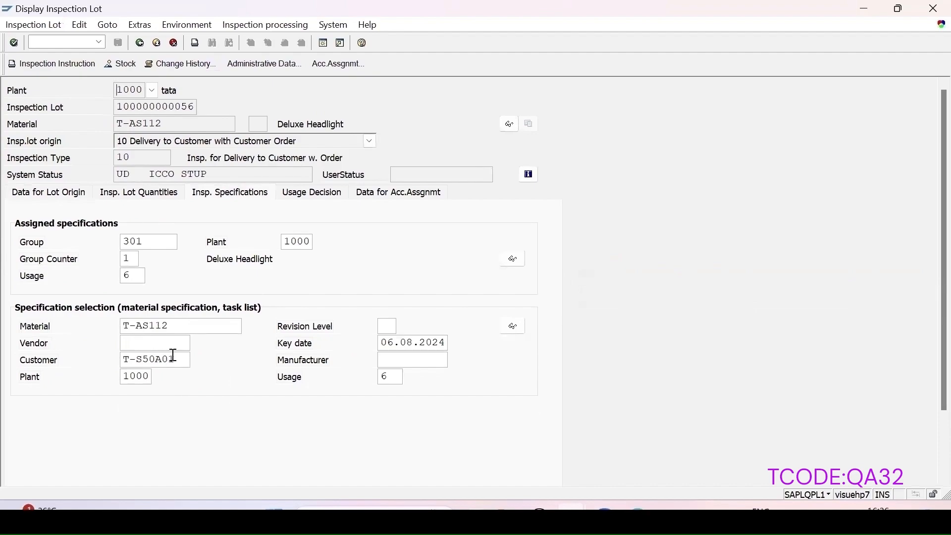
left_click(79, 193)
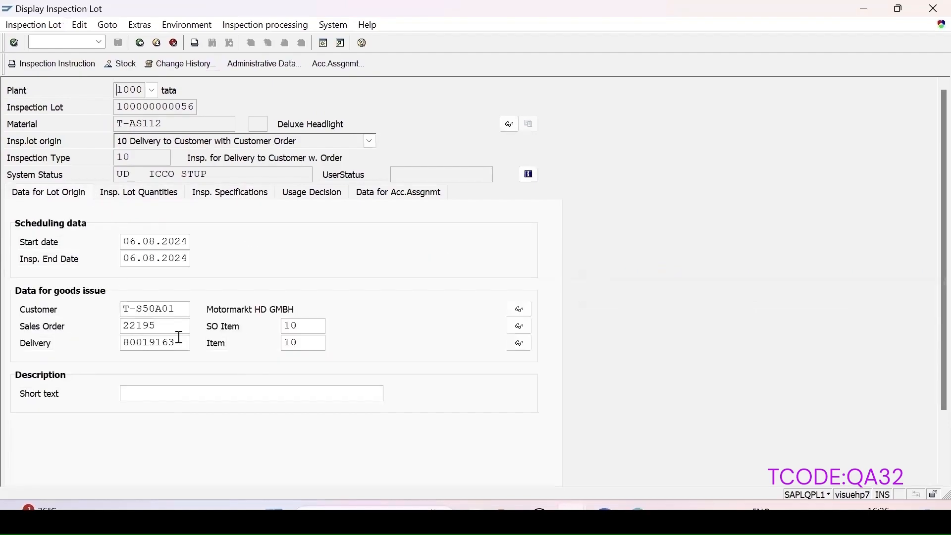
left_click_drag(166, 327, 8, 313)
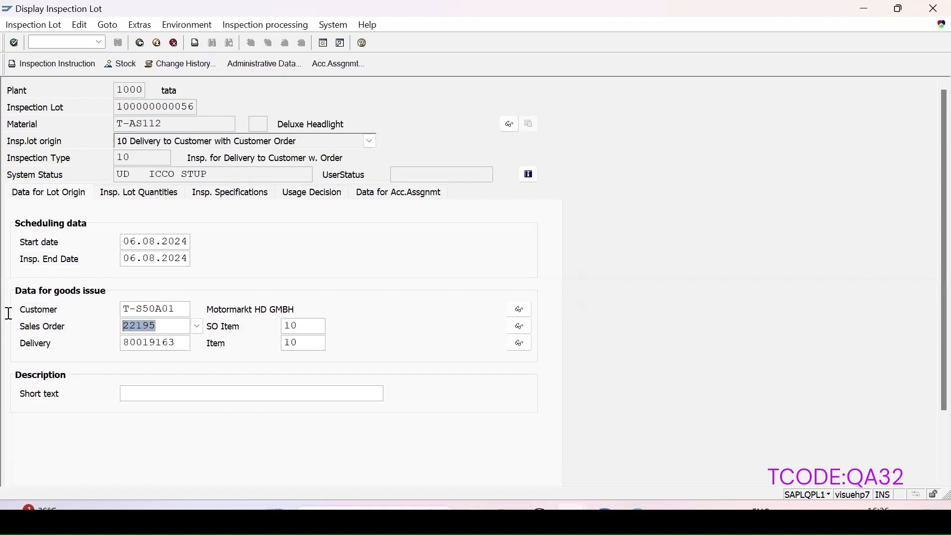
left_click(8, 316)
Switch to the sales order creation session, cancel the search help, enter the copied sales order number as reference and copy it into the return
mouse_move(539, 508)
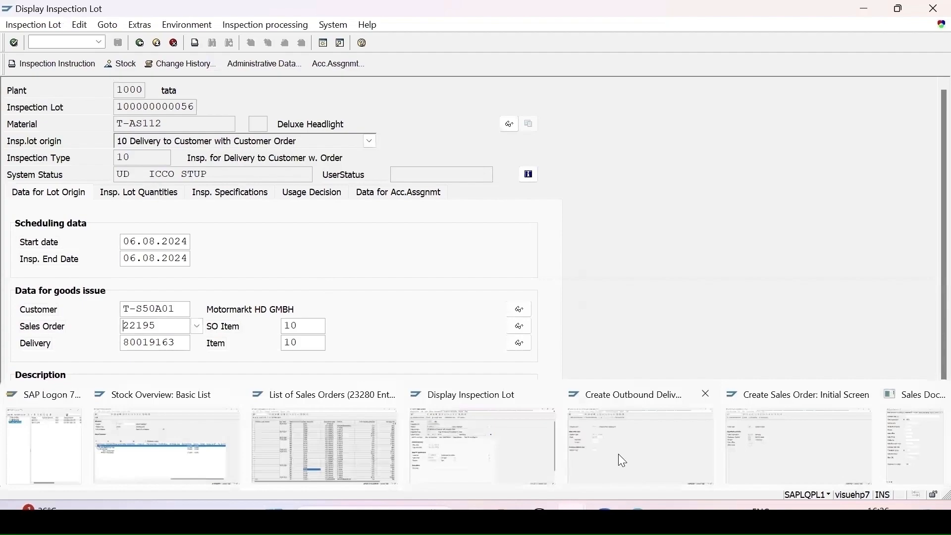
left_click(789, 449)
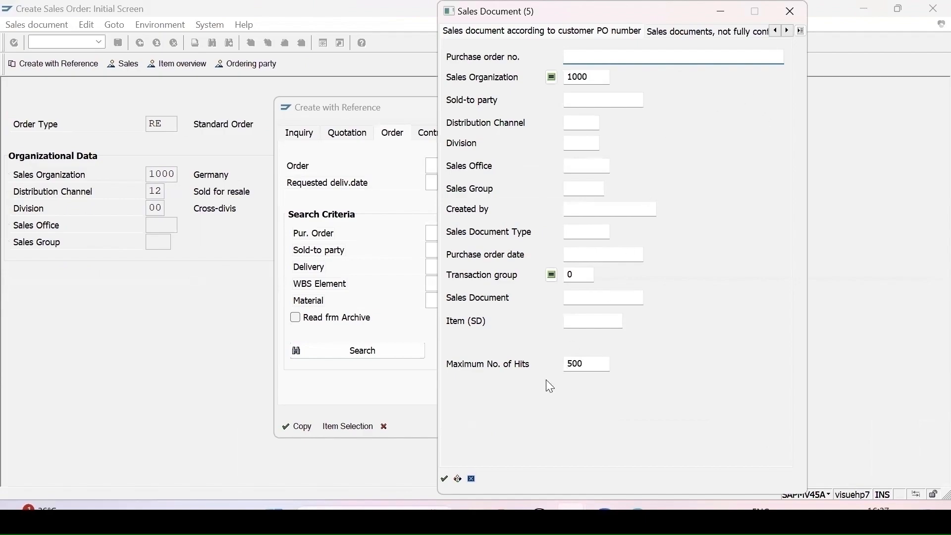
left_click(471, 479)
type("22195")
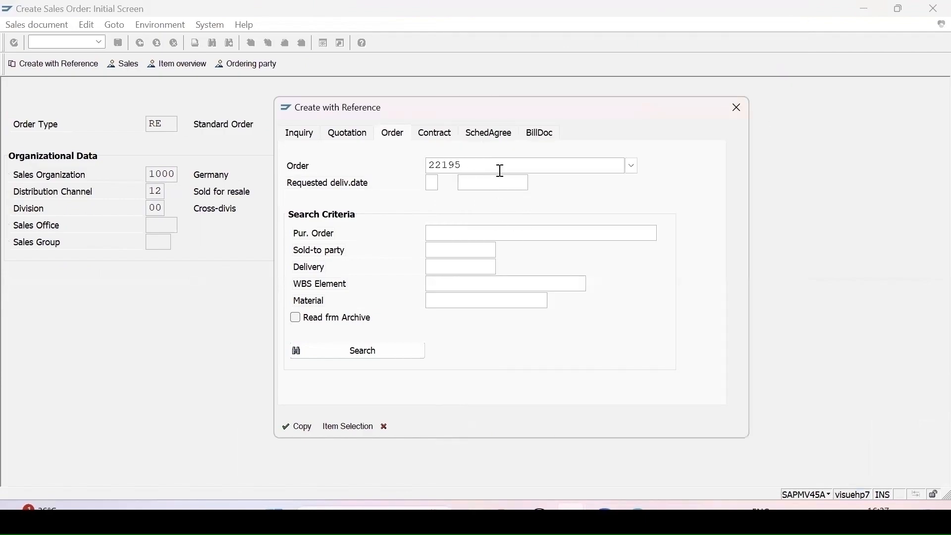
left_click(297, 427)
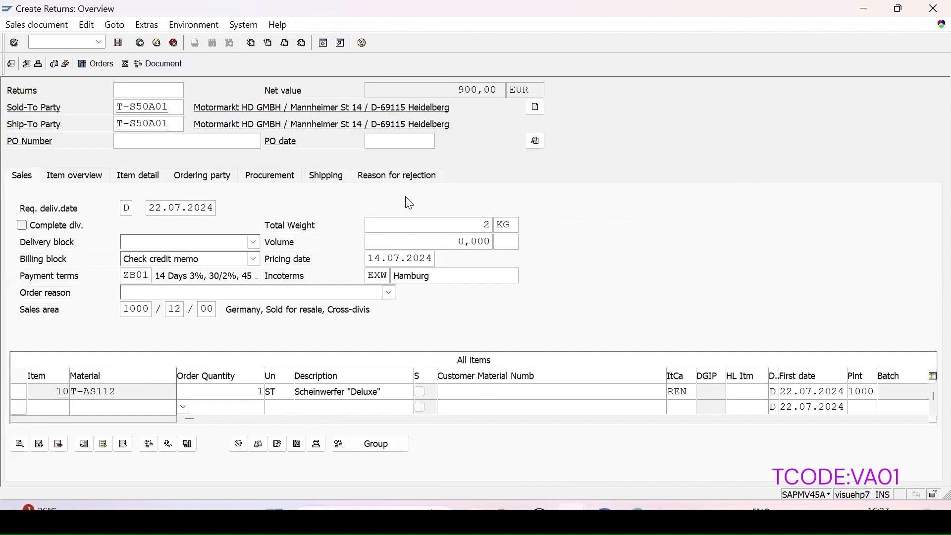
Set the order reason of the return to Damaged in transit and save the returns order
key("Return")
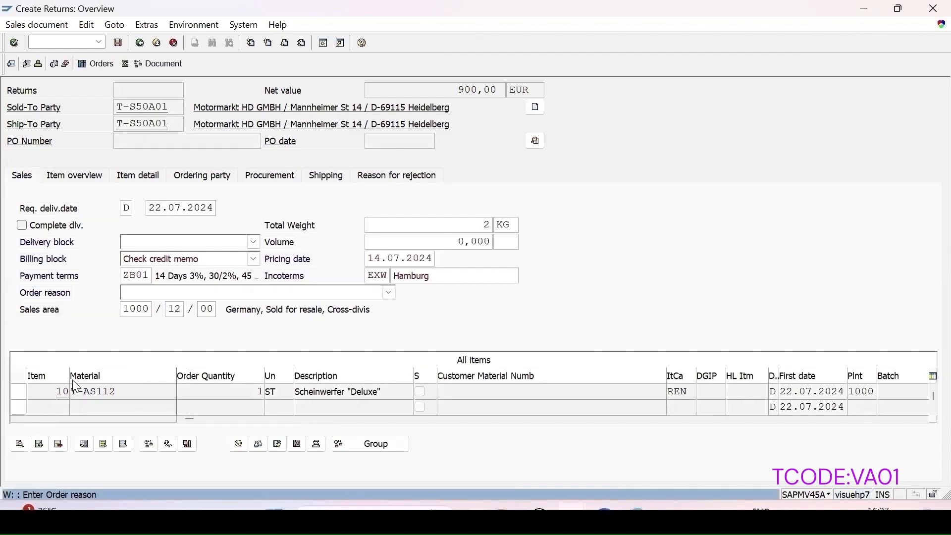
left_click(388, 294)
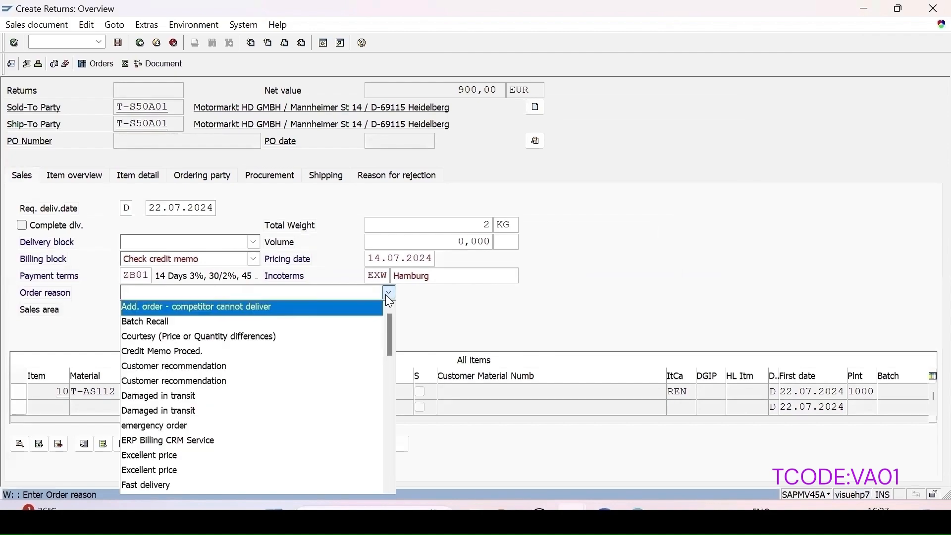
left_click(186, 410)
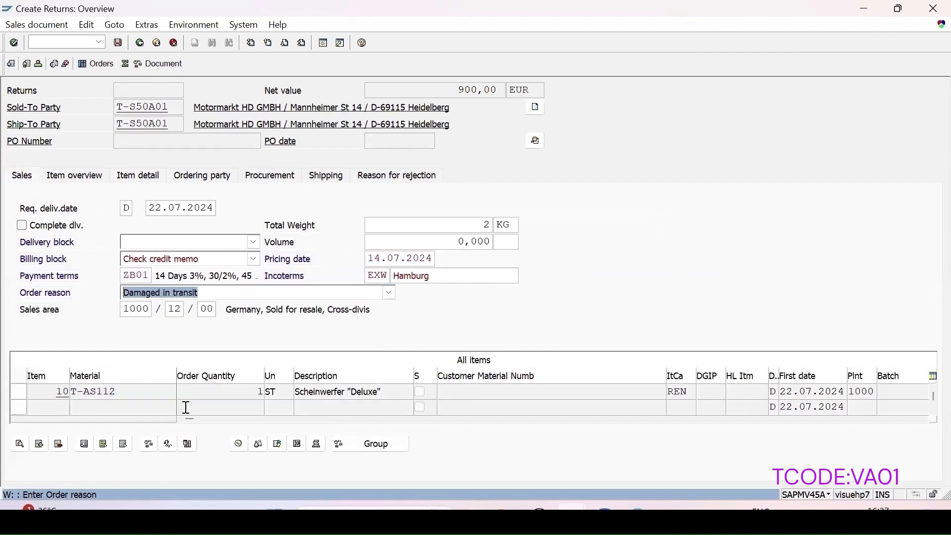
left_click(119, 43)
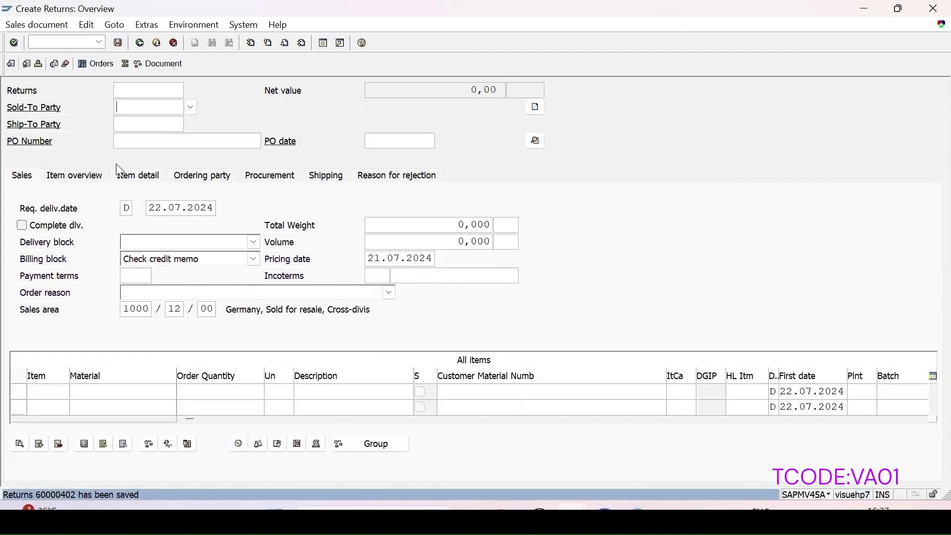
Reopen the saved returns order in change mode and create the returns delivery from it
left_click(20, 27)
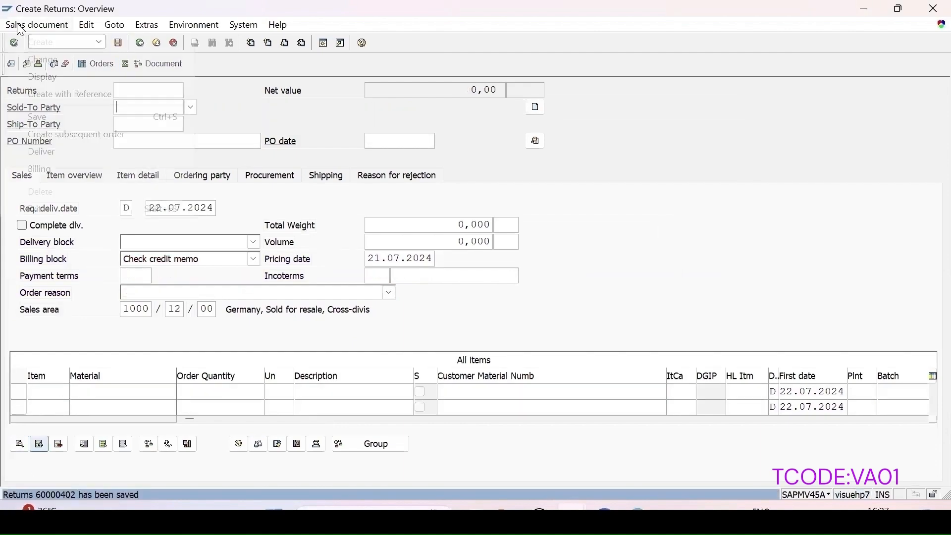
left_click(46, 62)
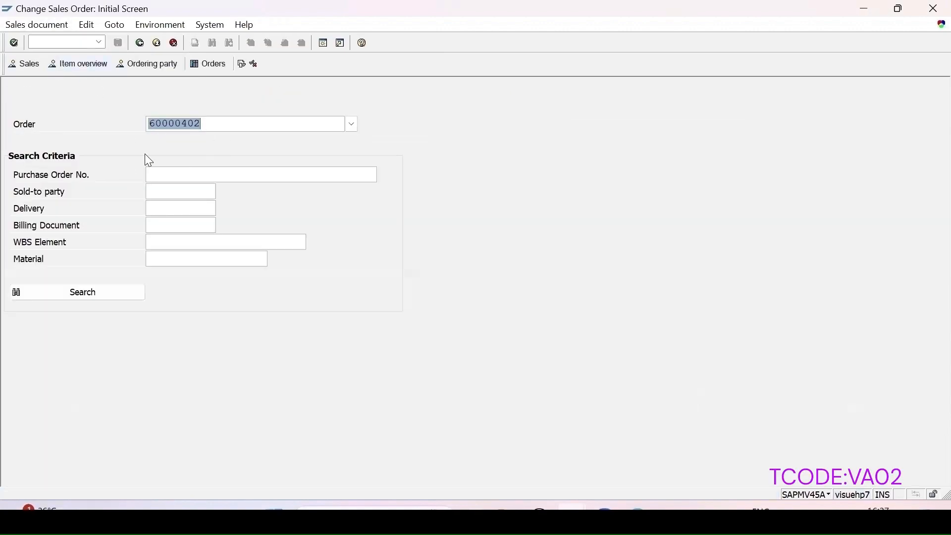
key("Return")
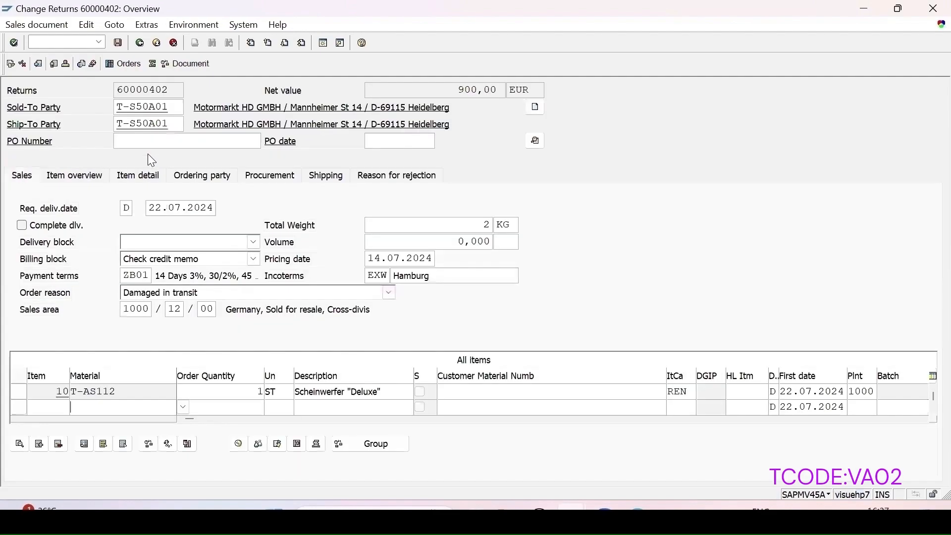
left_click(22, 26)
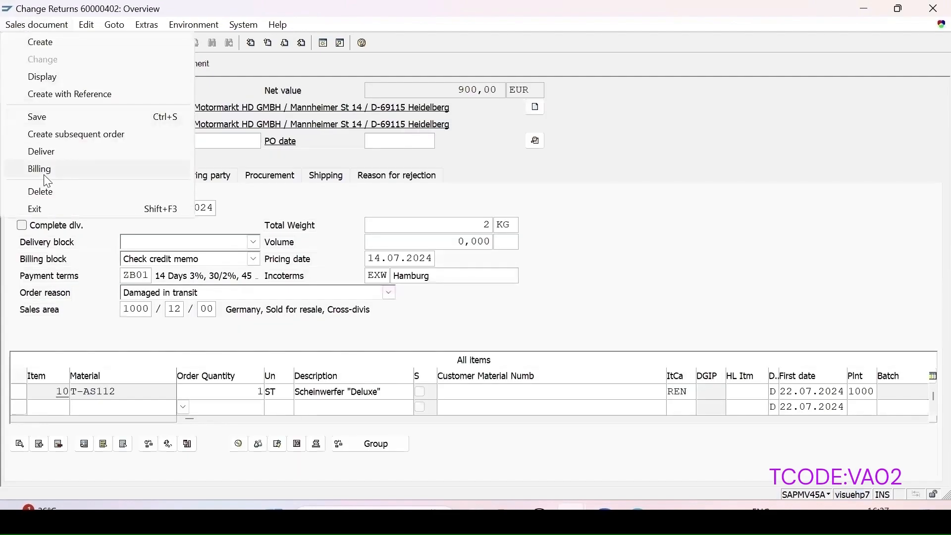
left_click(56, 156)
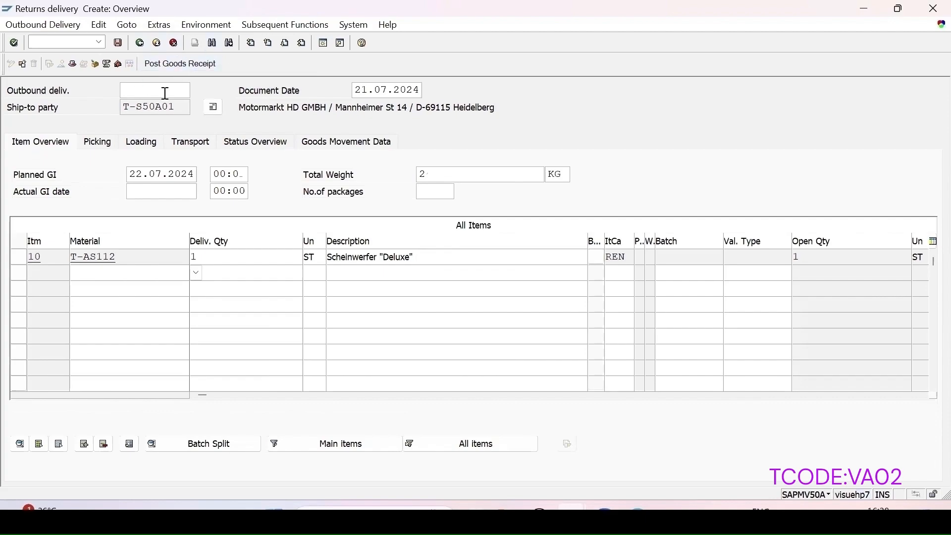
Try to post the goods receipt for the returns delivery, check the inspection lot in item 10's details and save
left_click(177, 63)
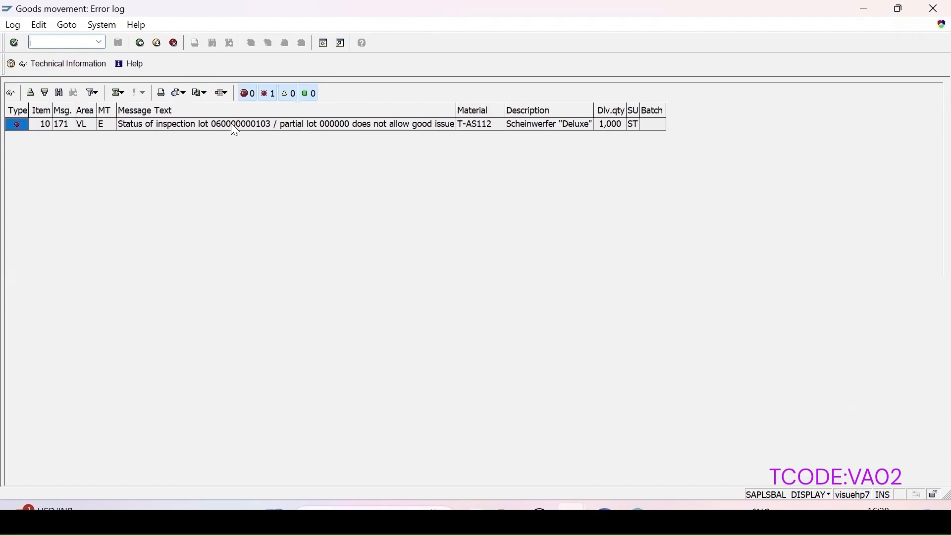
left_click(140, 43)
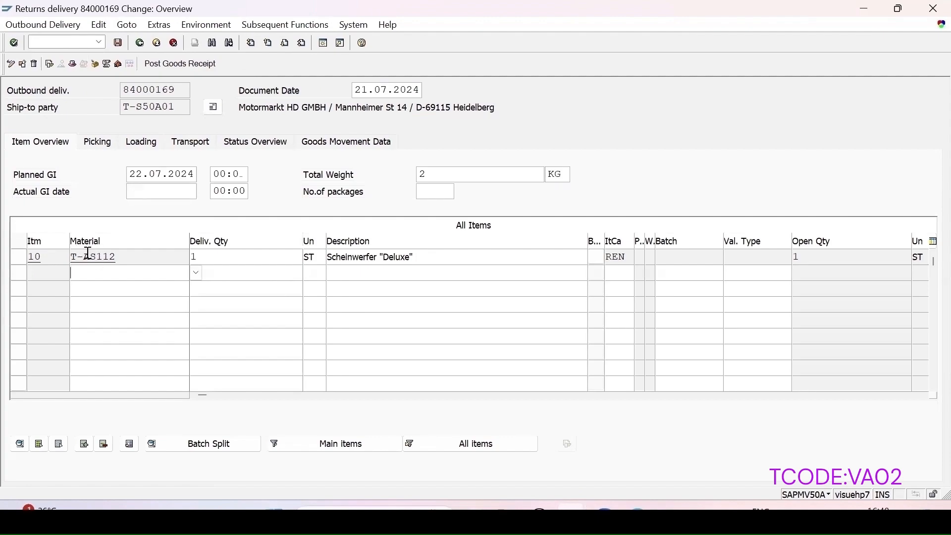
double_click(79, 256)
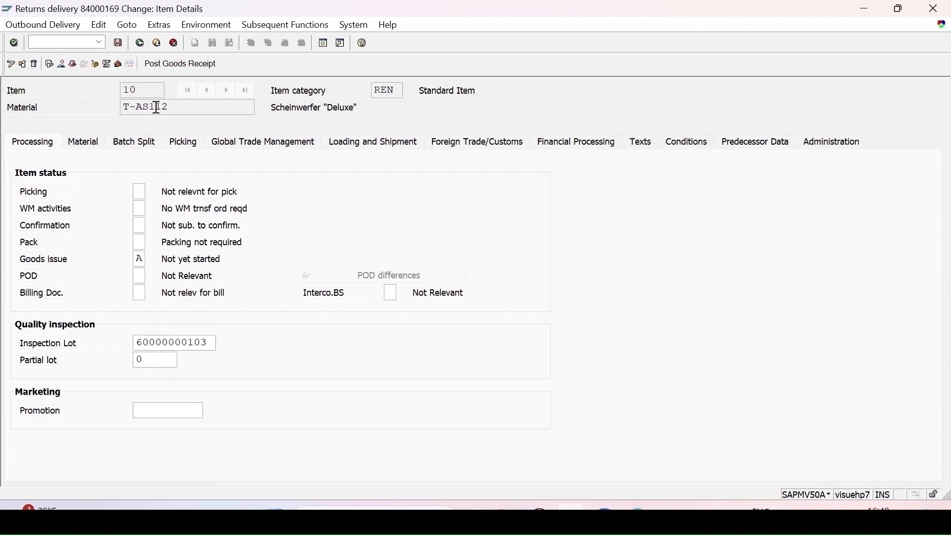
left_click(119, 44)
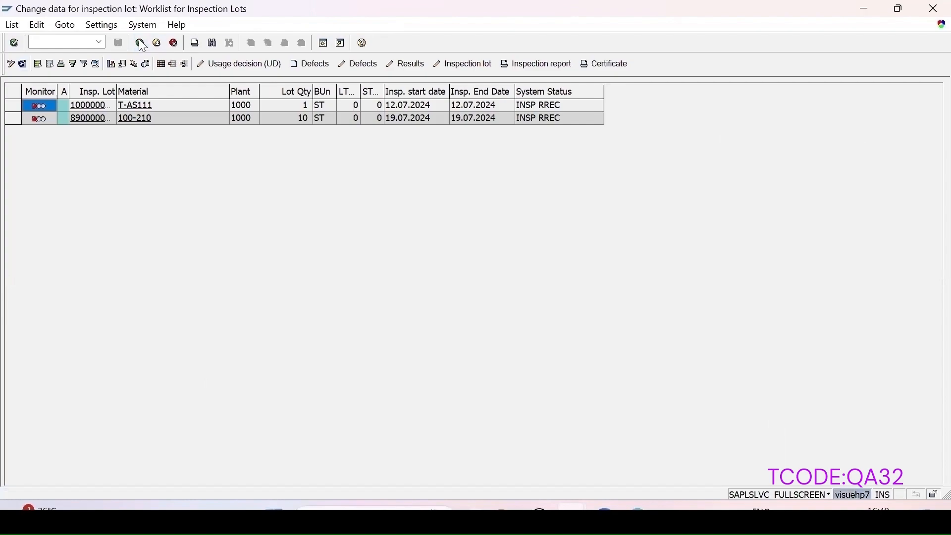
Return to the inspection lot selection, clear the lot creation dates and list plant 1000 lots with origin 06 (Return from Customers)
left_click(140, 43)
key("BackSpace")
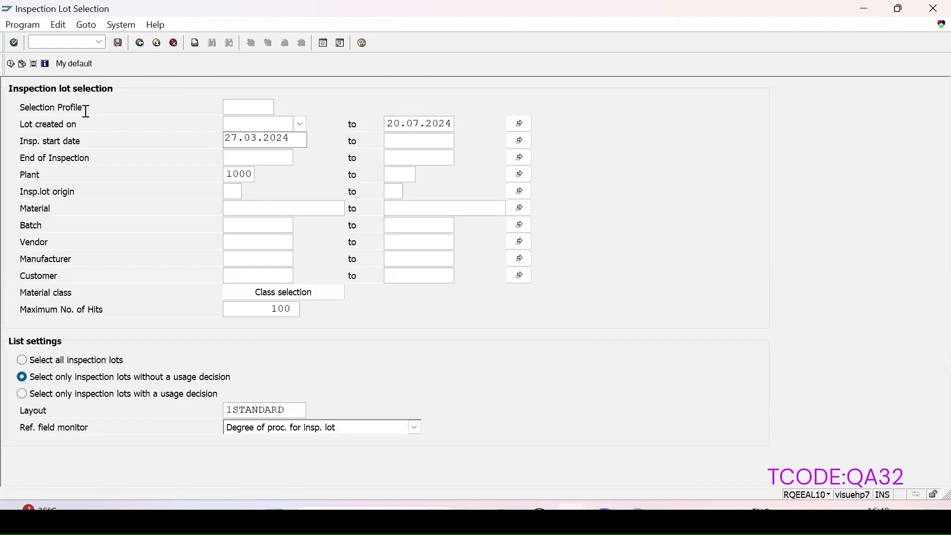
key("Tab")
key("BackSpace")
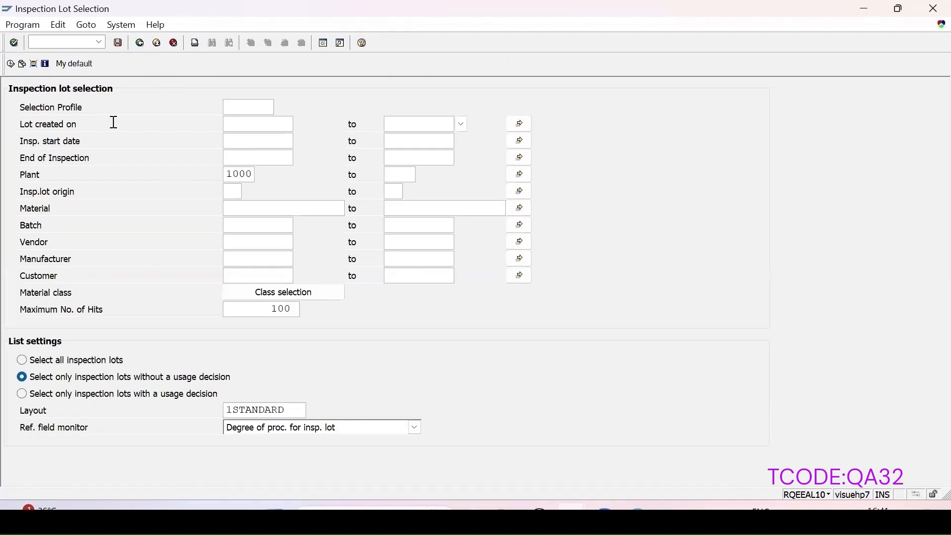
left_click(238, 192)
type("06")
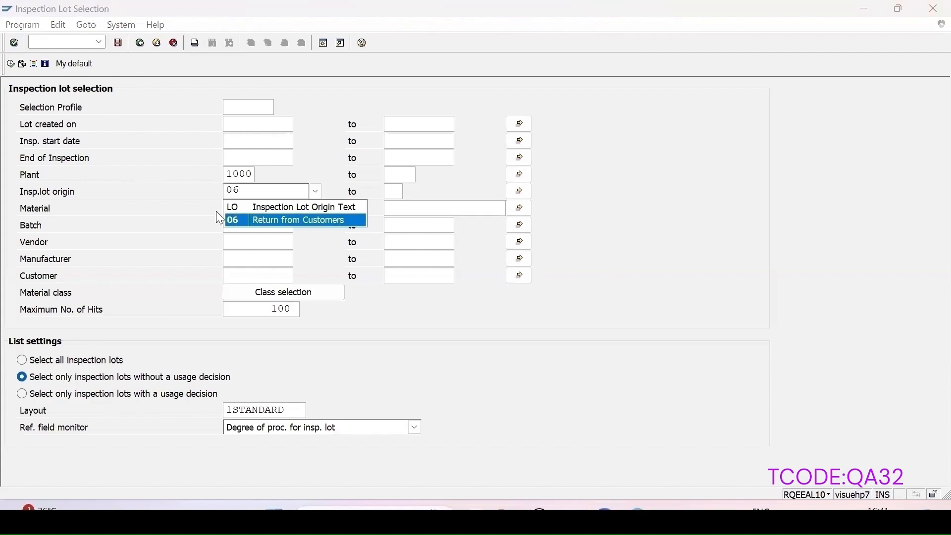
left_click(241, 222)
left_click(10, 64)
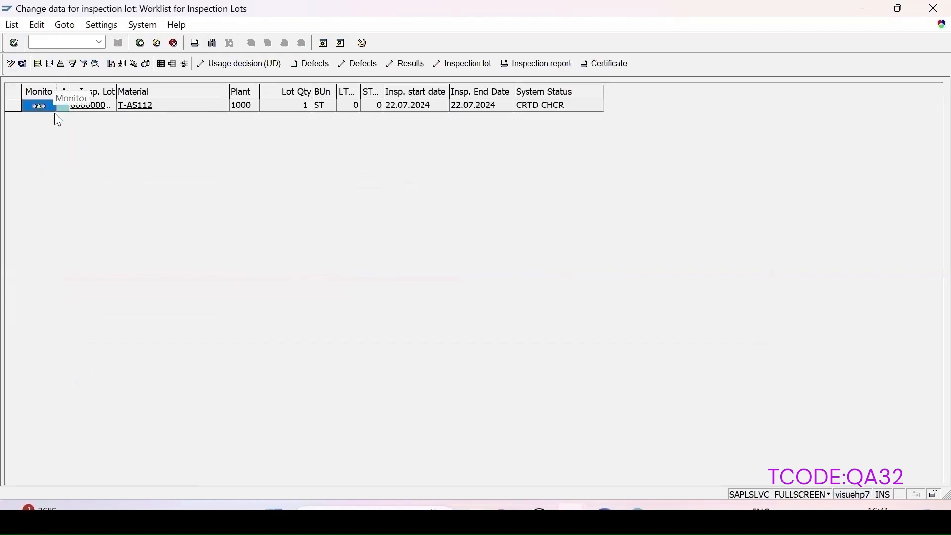
Open the T-AS112 returns inspection lot for changing, set its task list usage to 6 and assign the task list specification
left_click(14, 105)
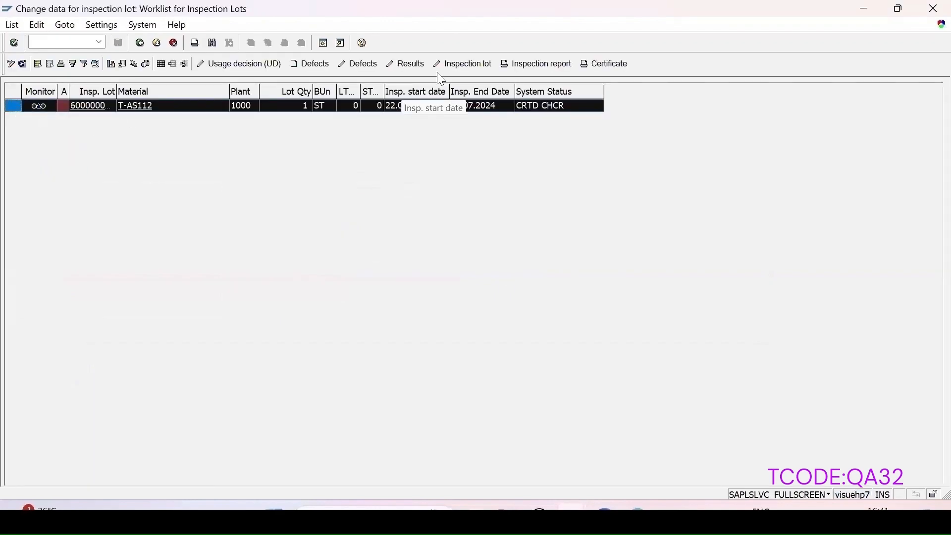
left_click(460, 68)
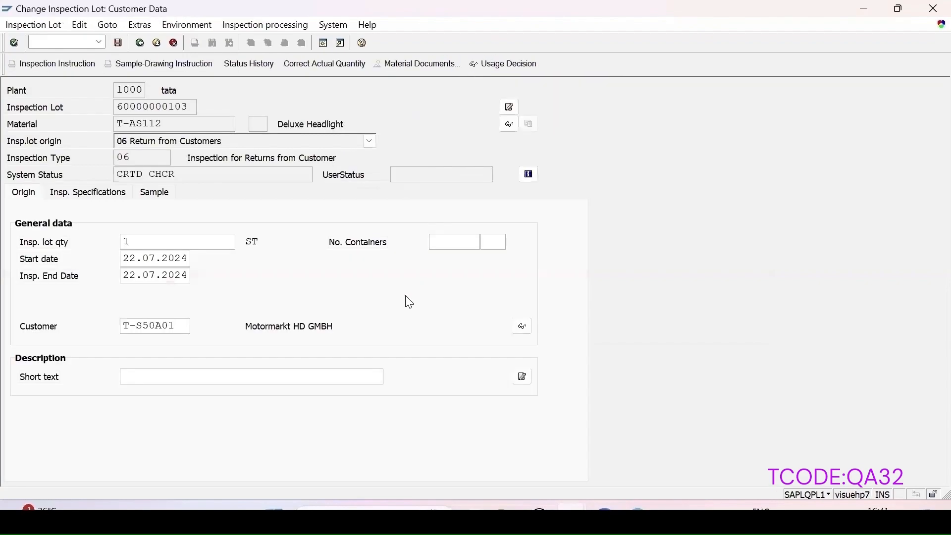
left_click(86, 193)
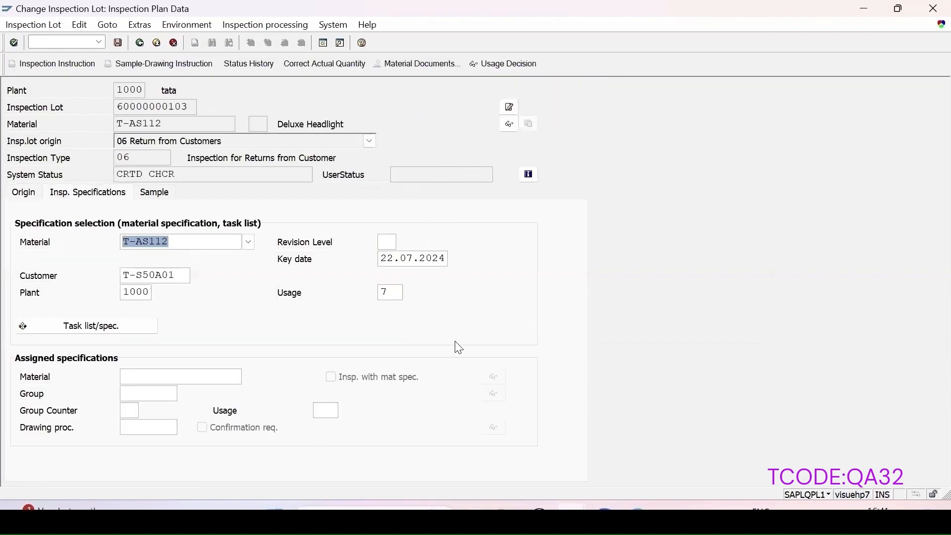
left_click(399, 297)
type("6")
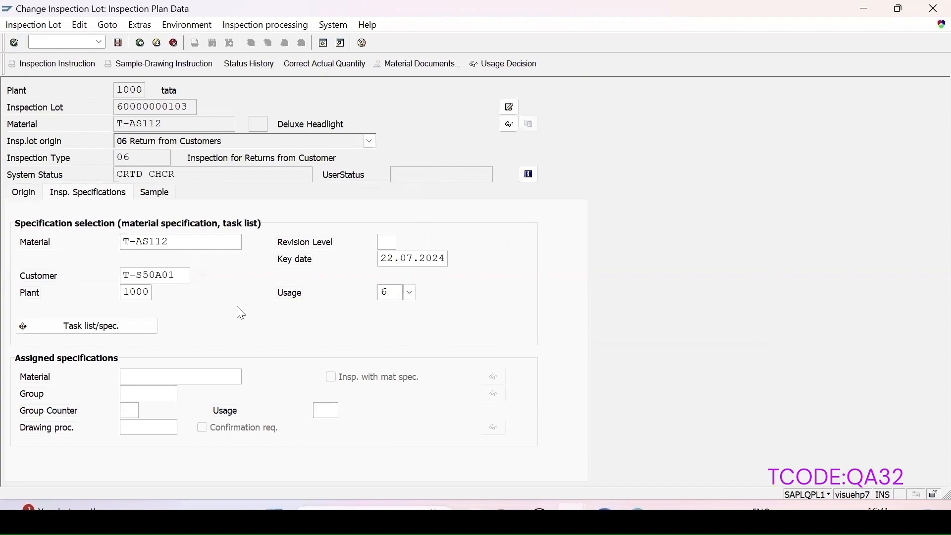
left_click(120, 322)
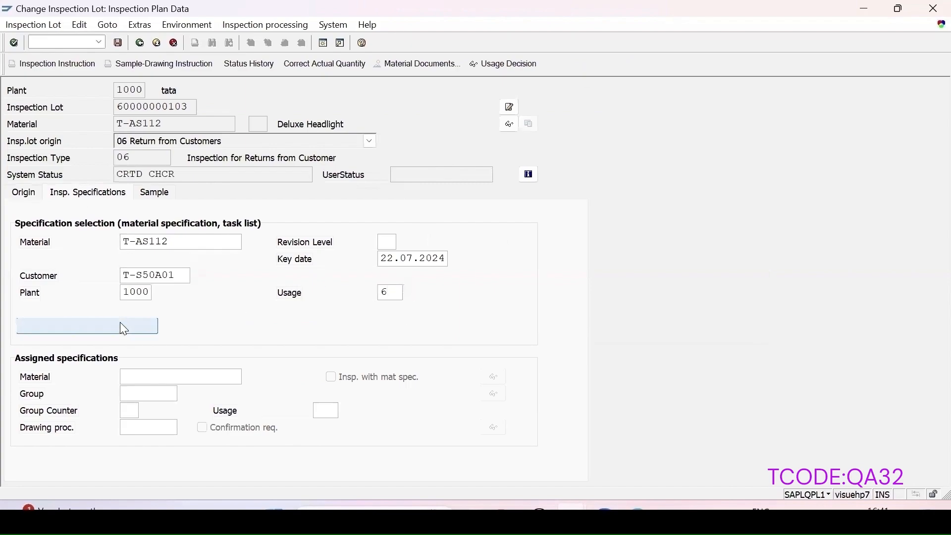
Calculate the sample size for the returns inspection lot, save it and refresh the worklist
left_click(160, 191)
left_click(59, 292)
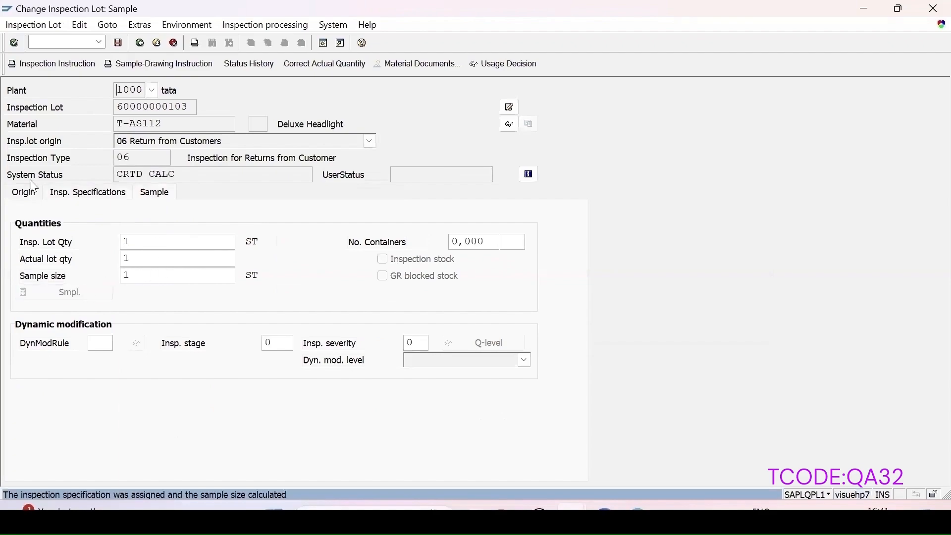
left_click(119, 42)
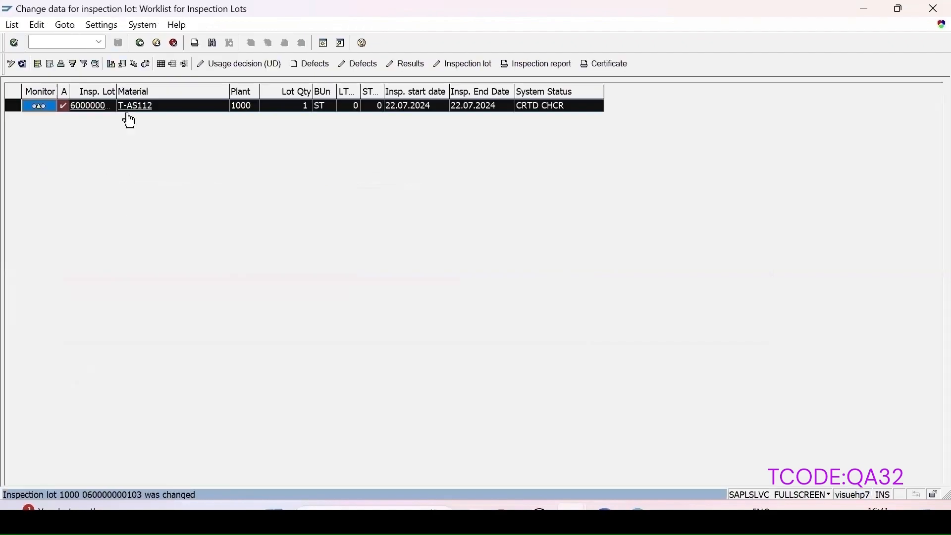
left_click(23, 64)
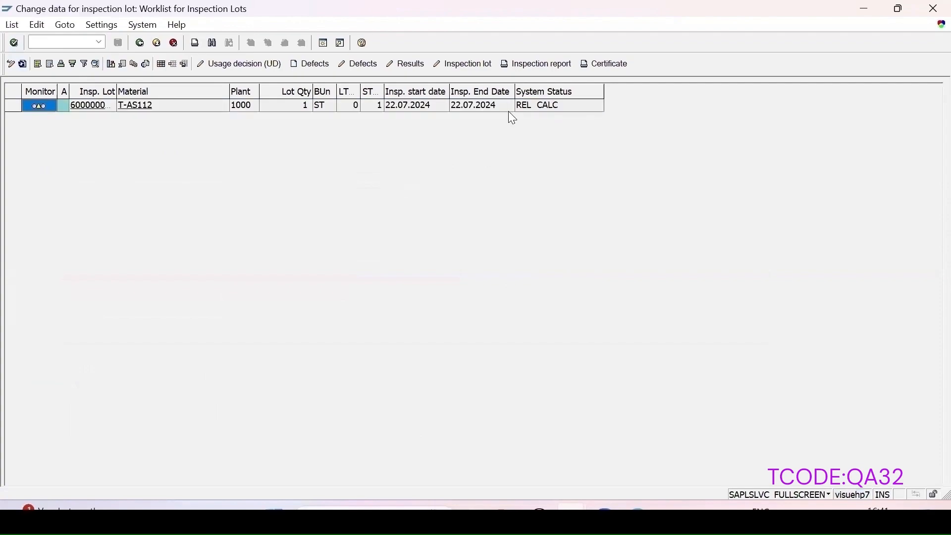
Record a result of 11 for the LENGTH characteristic of the T-AS112 lot, valuate it as Reject and save the results
left_click(405, 64)
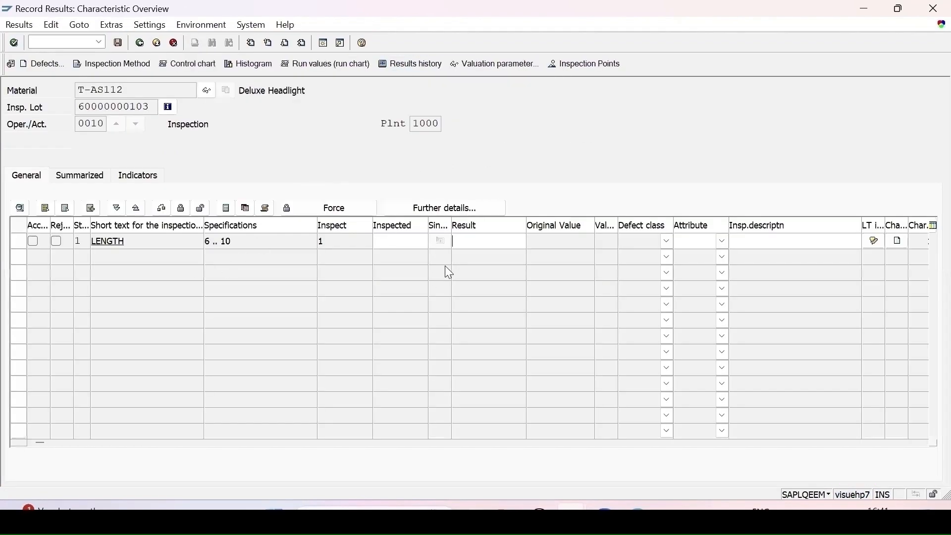
type("6")
key("BackSpace")
type("11")
key("Return")
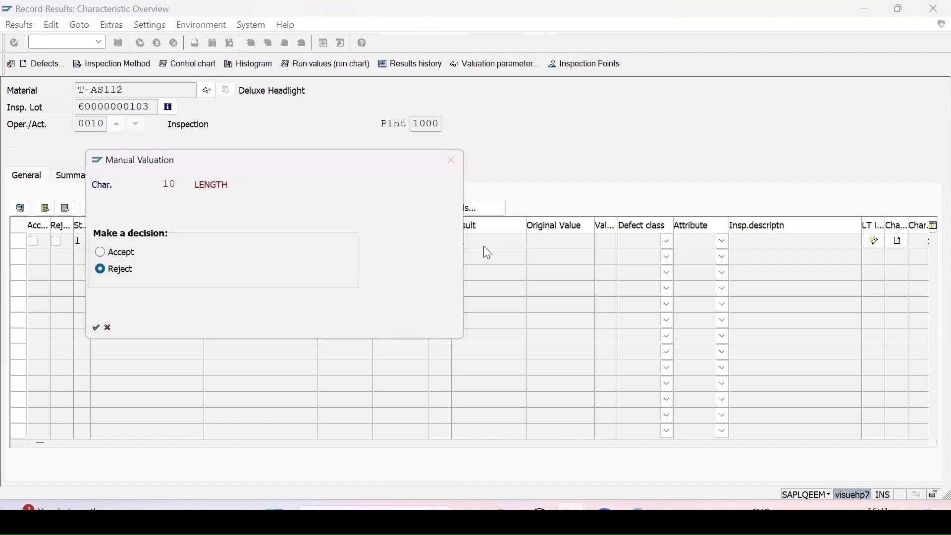
key("Return")
left_click(118, 43)
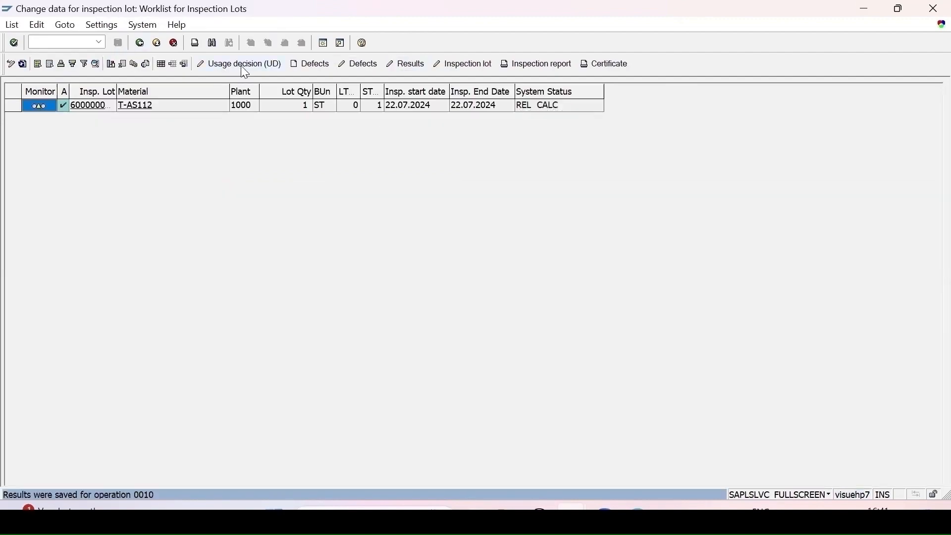
Record the usage decision R 01 (REJECTED) for the T-AS112 returns lot, save it and refresh the worklist
left_click(242, 65)
left_click(159, 378)
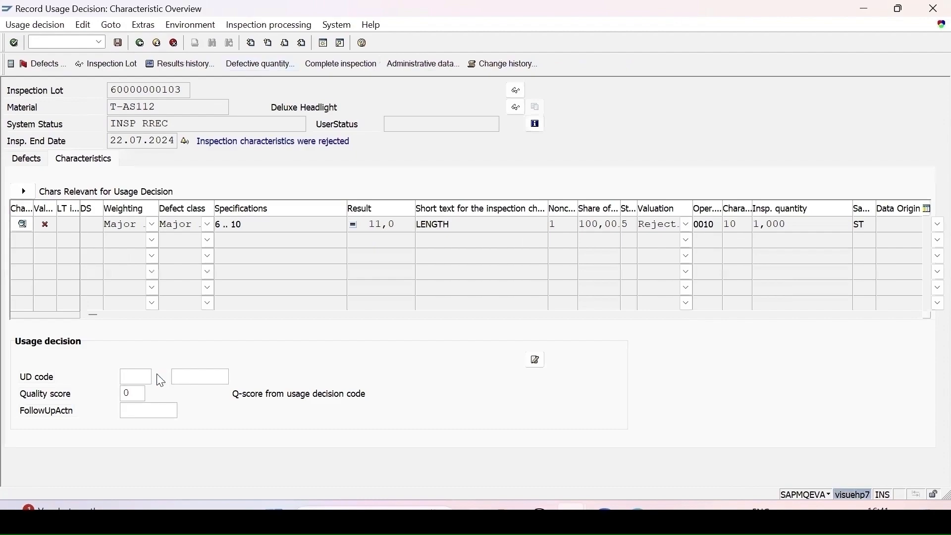
double_click(83, 254)
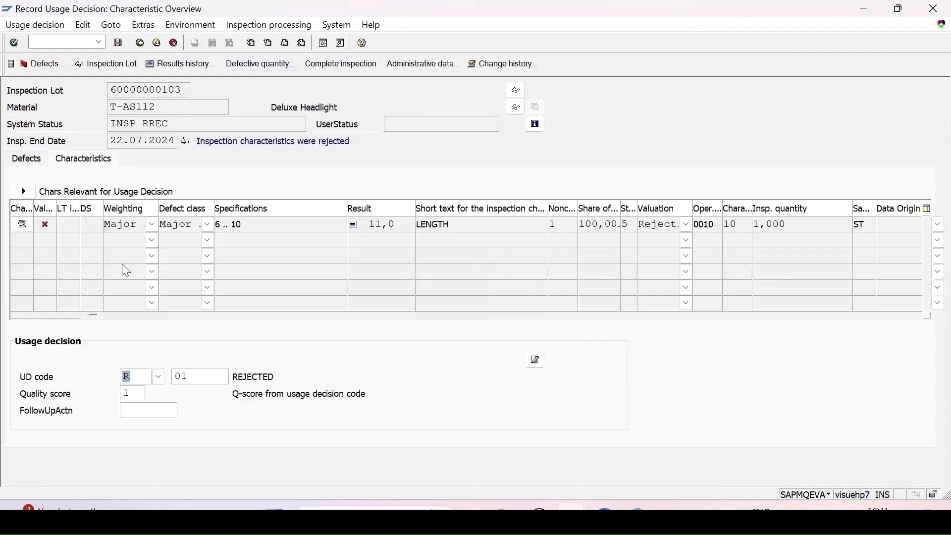
left_click(118, 43)
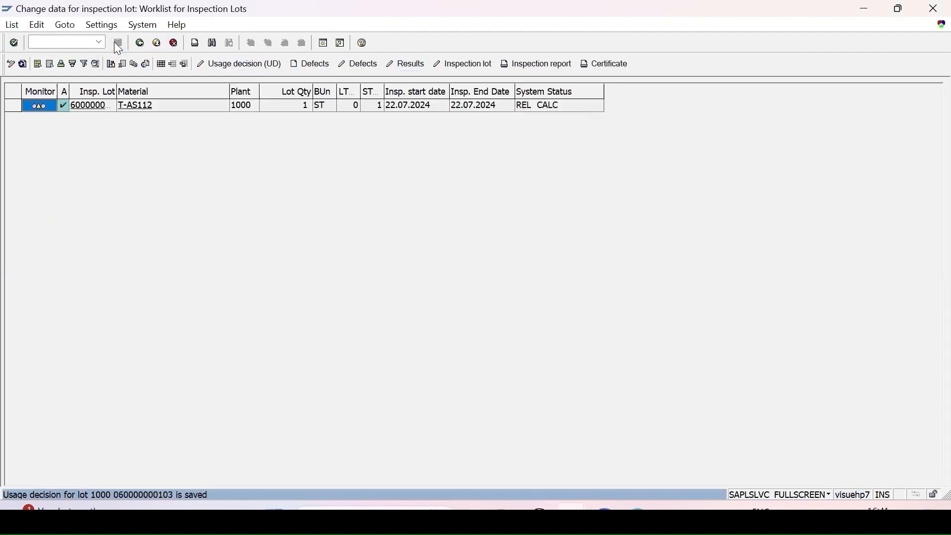
left_click(24, 66)
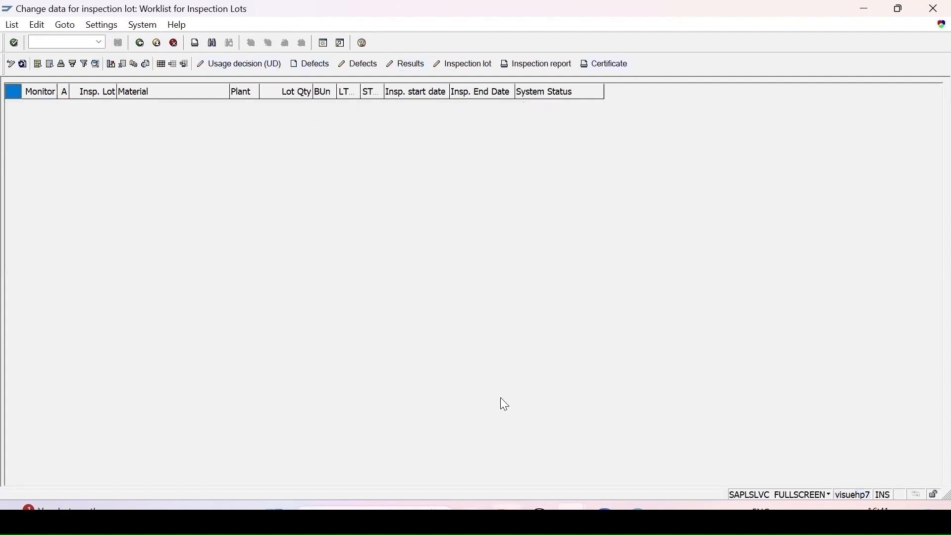